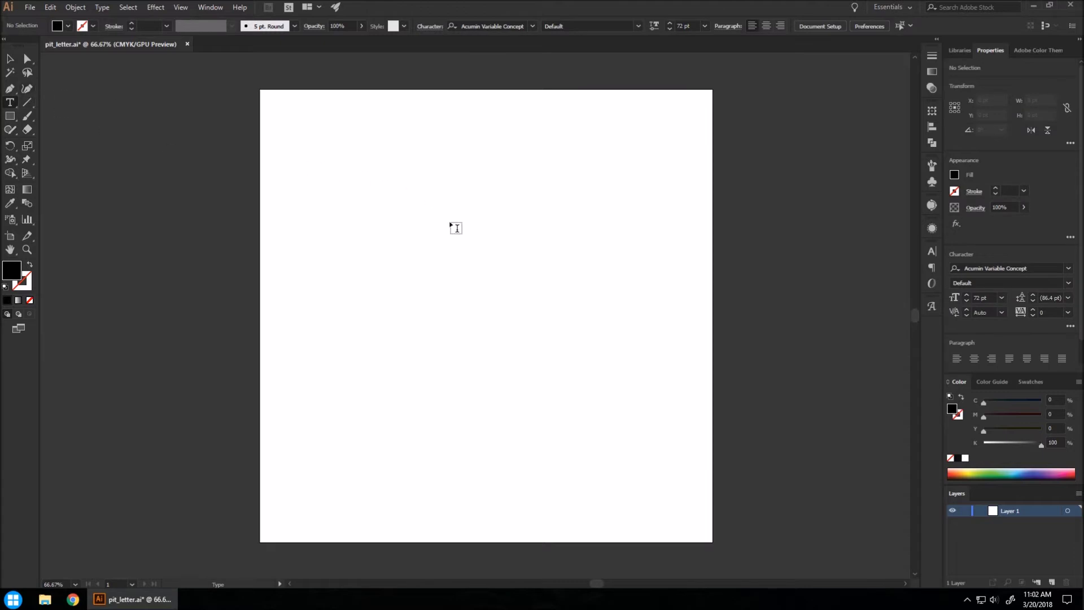
Create a text object on the artboard and replace its placeholder with 'E'
left_click(462, 235)
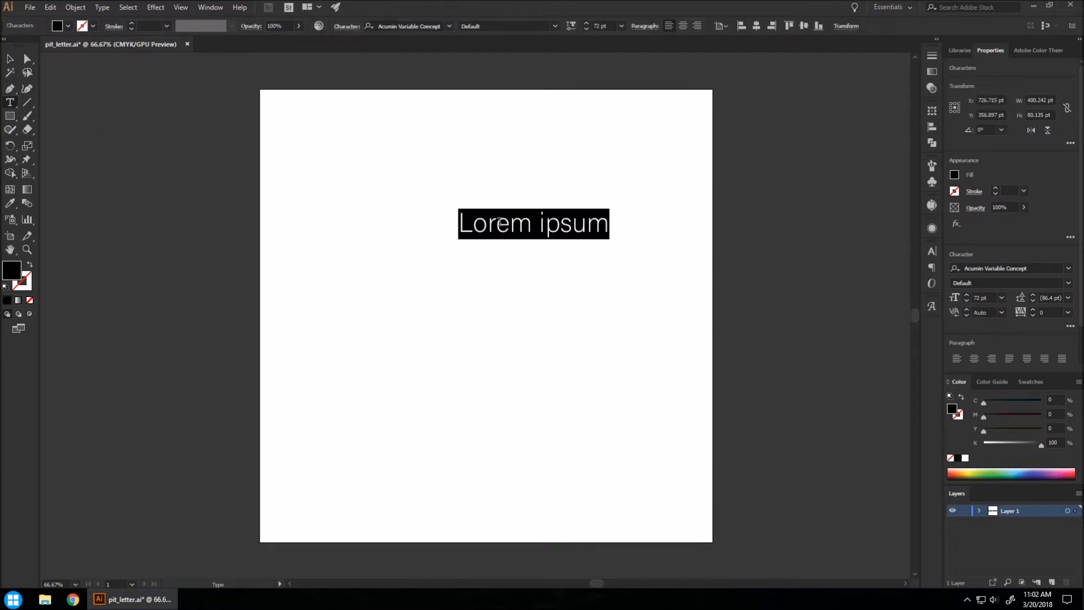
triple_click(486, 223)
type("E")
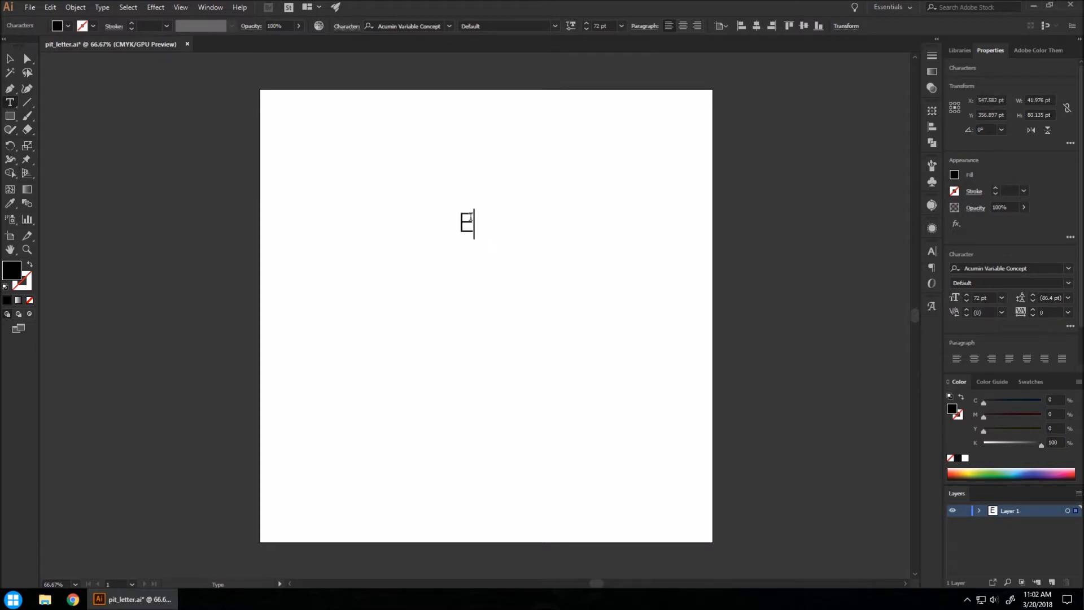
Set the E to Futura PT Bold at 300 pt and move it lower on the artboard
double_click(471, 216)
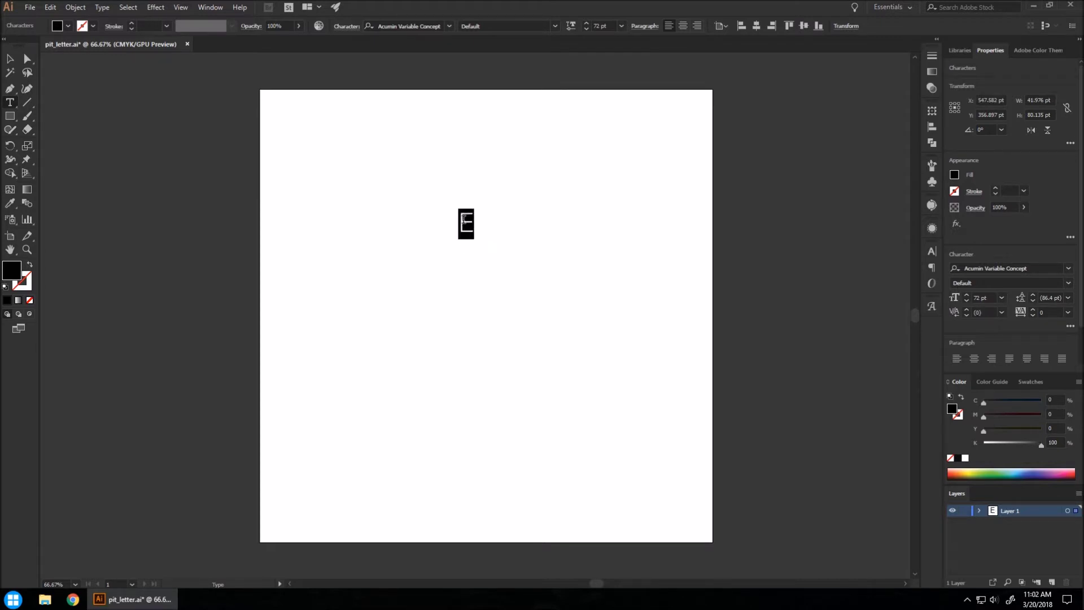
left_click(449, 26)
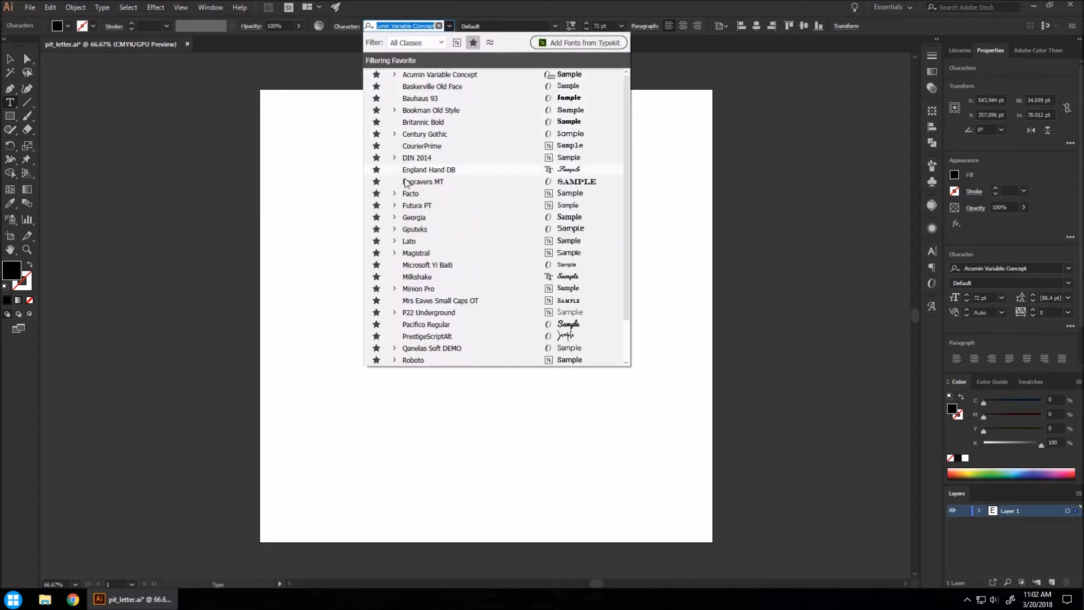
left_click(395, 206)
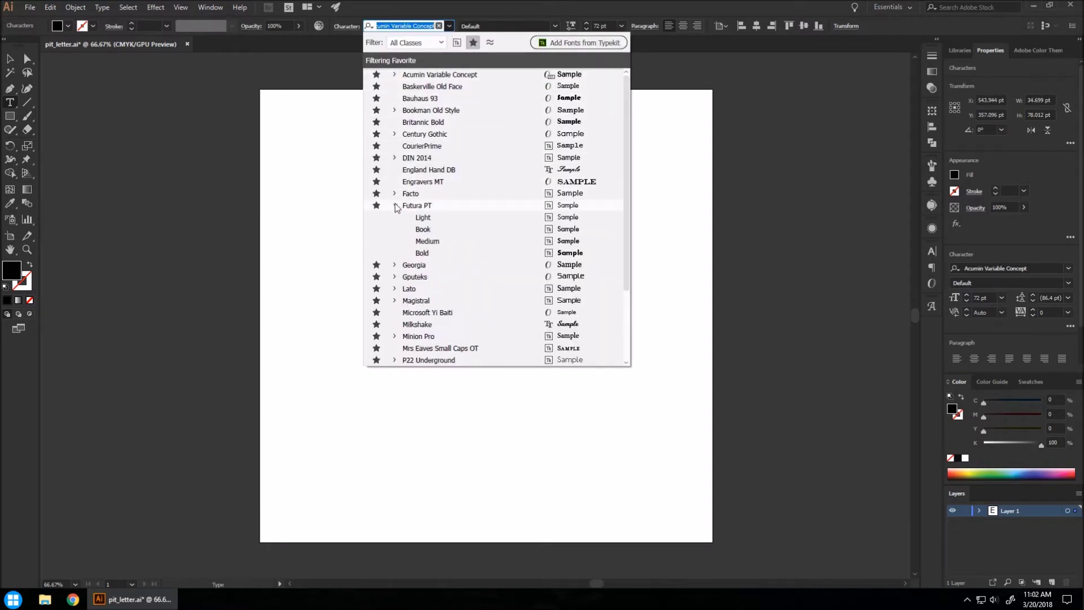
left_click(424, 252)
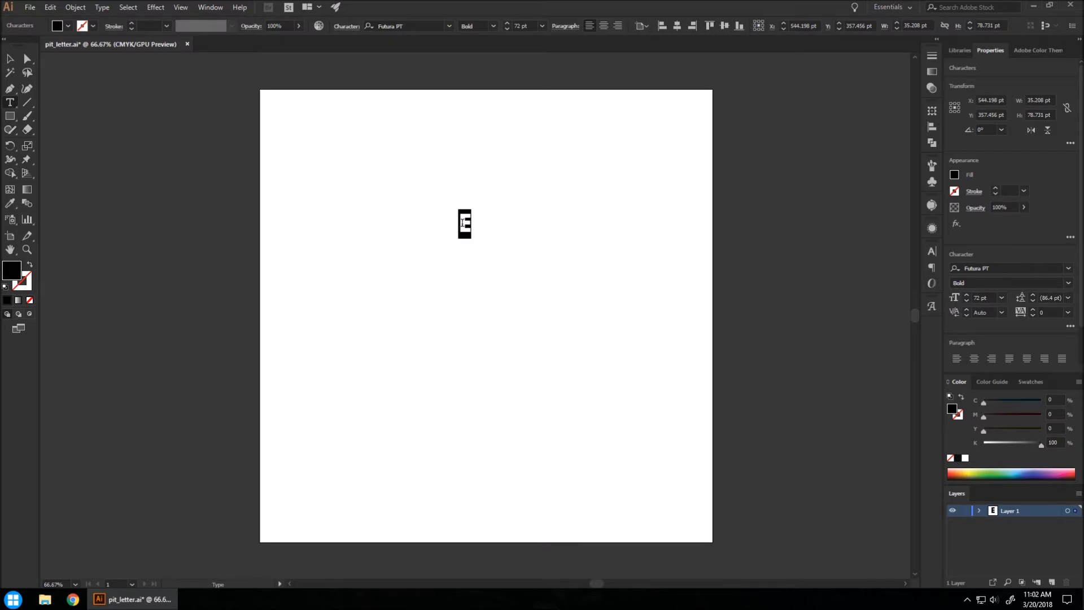
left_click(517, 26)
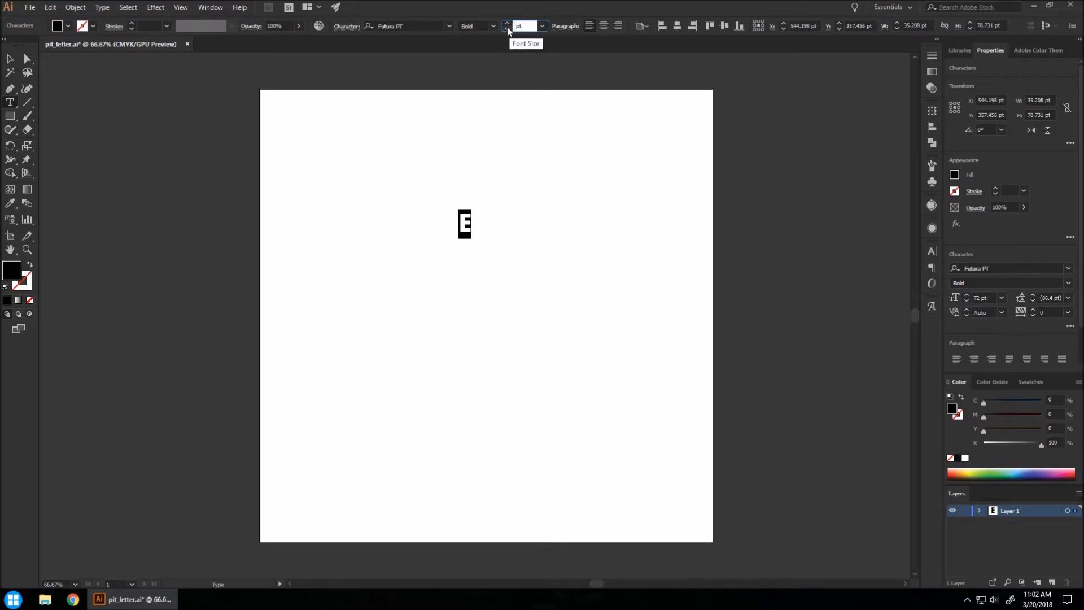
type("300 pt")
key("Return")
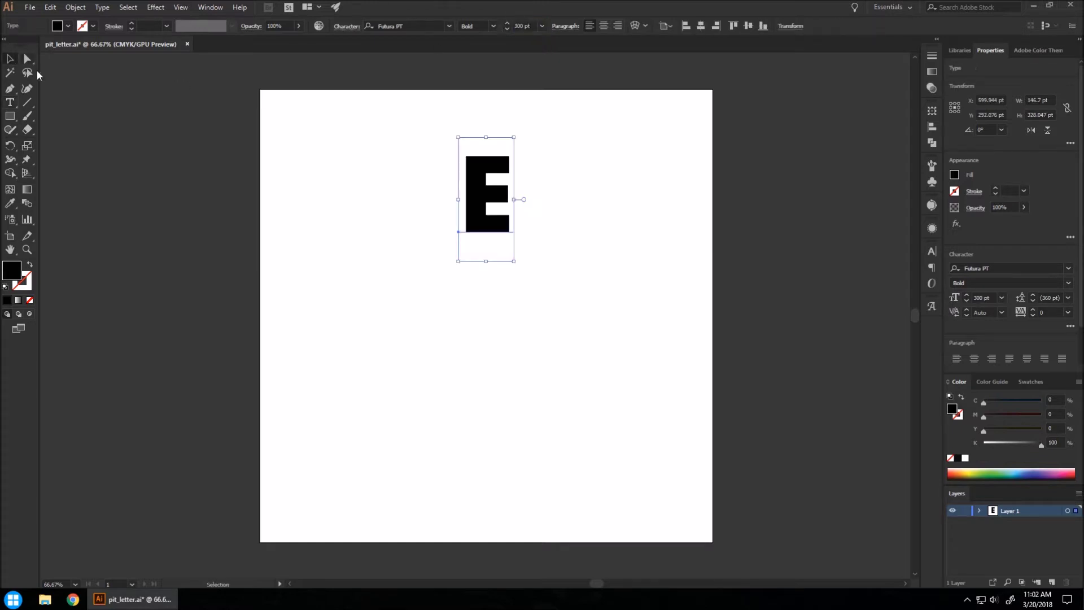
left_click_drag(481, 190, 475, 259)
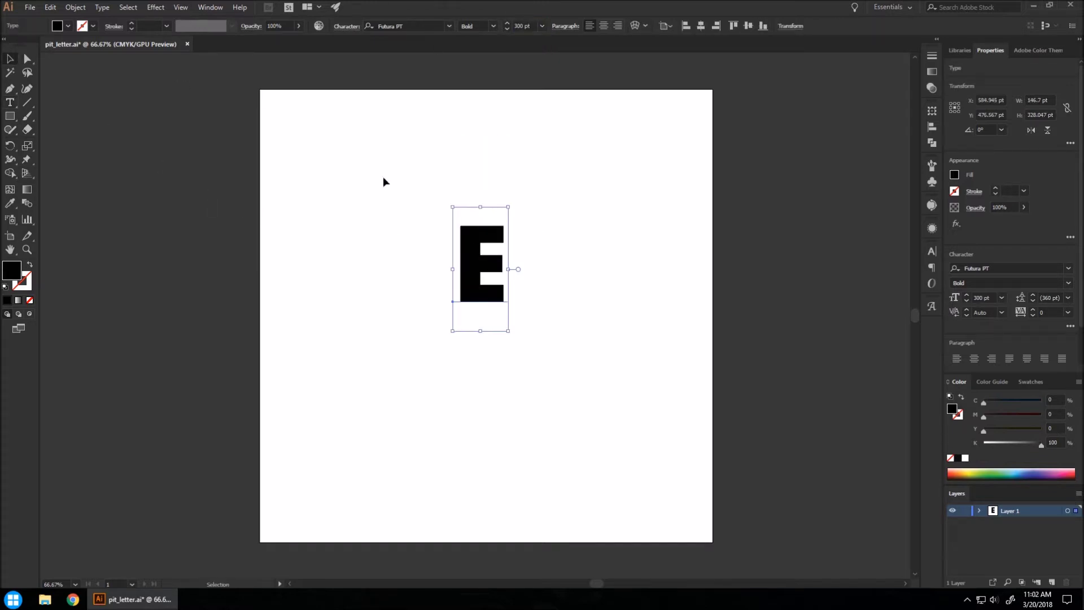
Convert the E to outlines, scale the group up and rotate it 45°
left_click(102, 8)
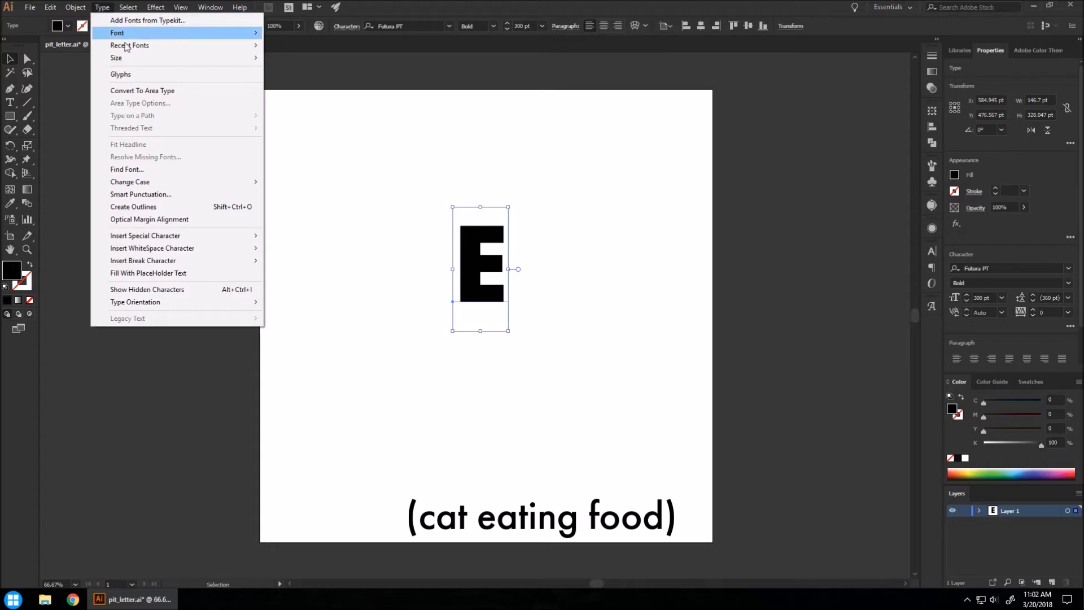
left_click(151, 208)
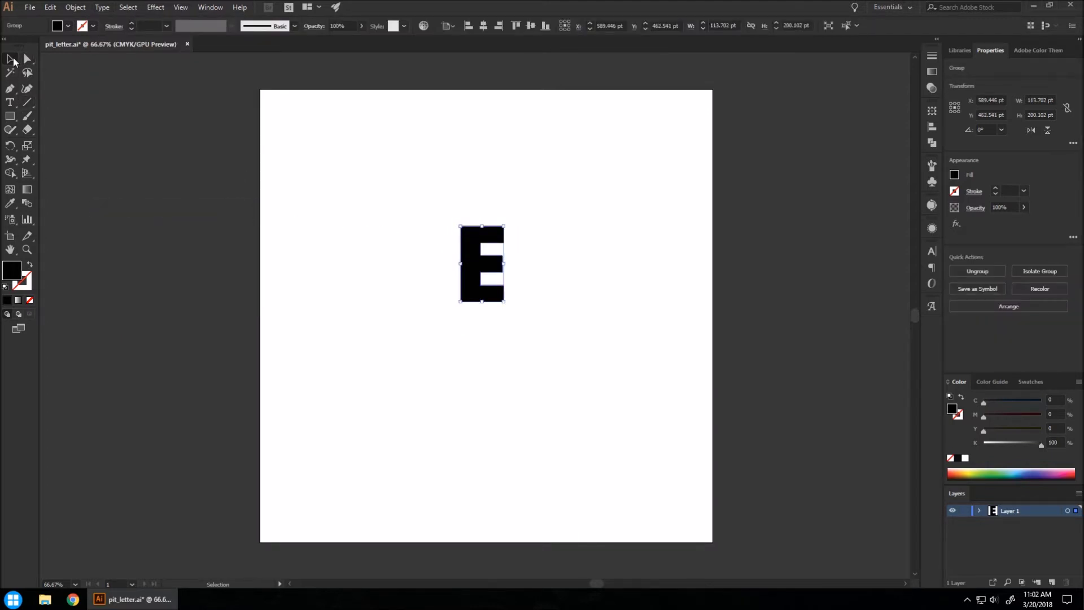
left_click_drag(511, 303, 520, 332)
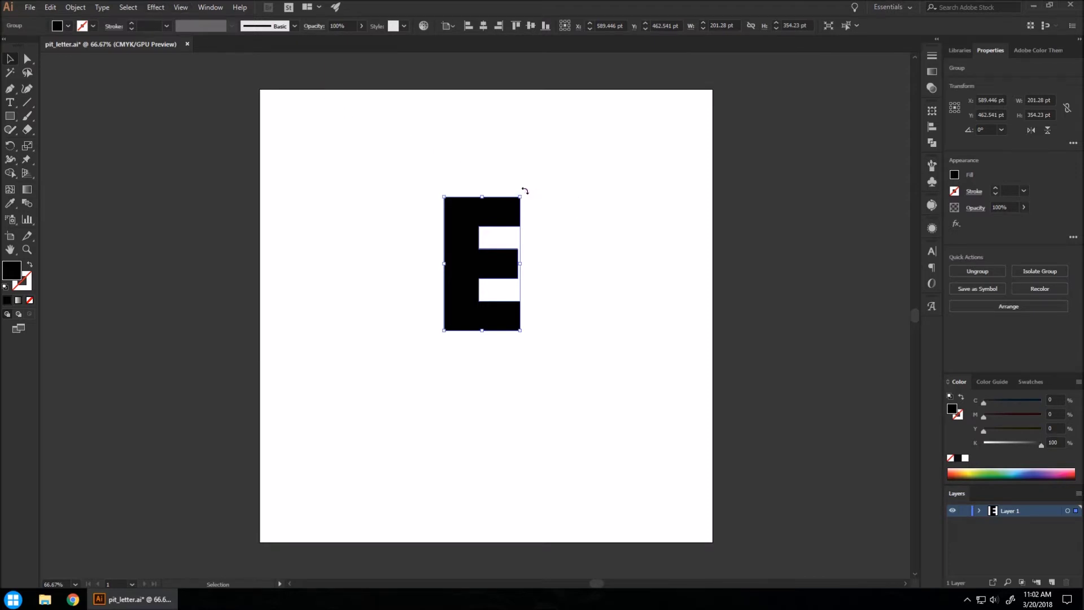
left_click_drag(521, 188, 448, 174)
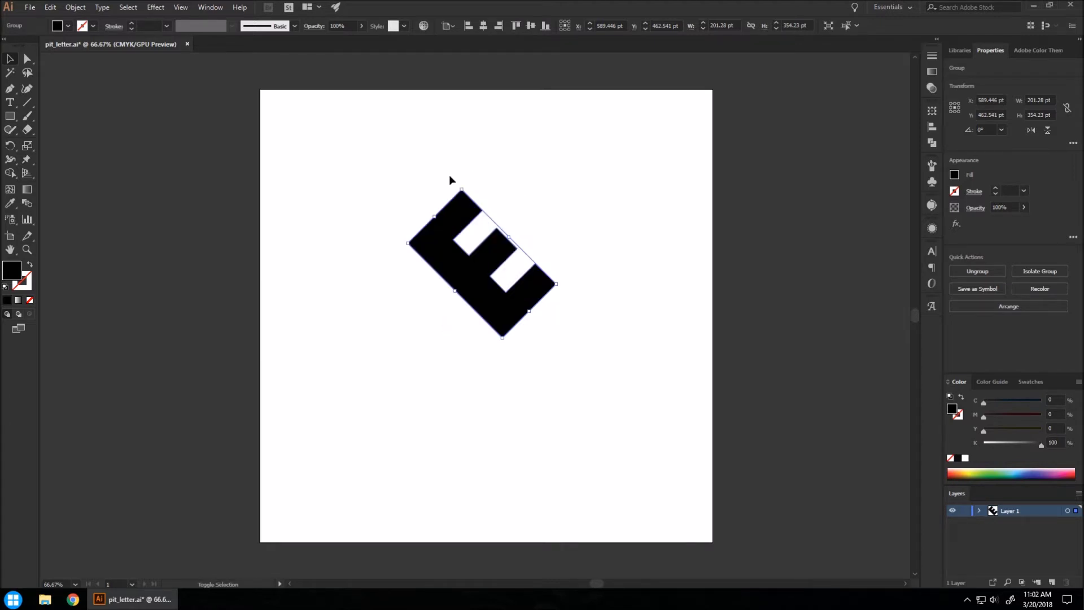
left_click(530, 206)
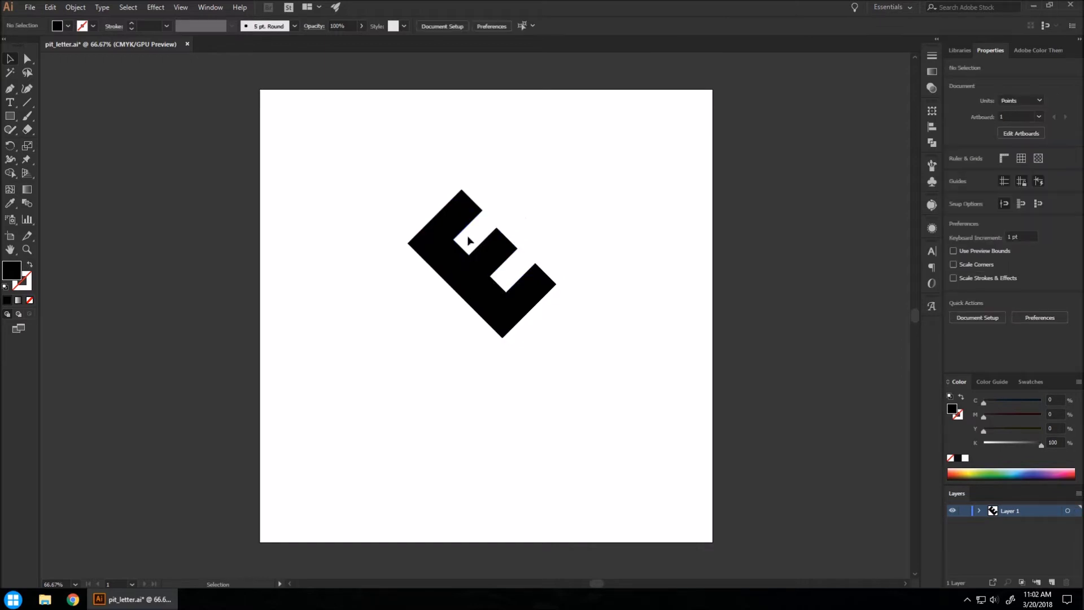
Open the 3D Rotate effect for the E with Preview enabled
left_click(455, 262)
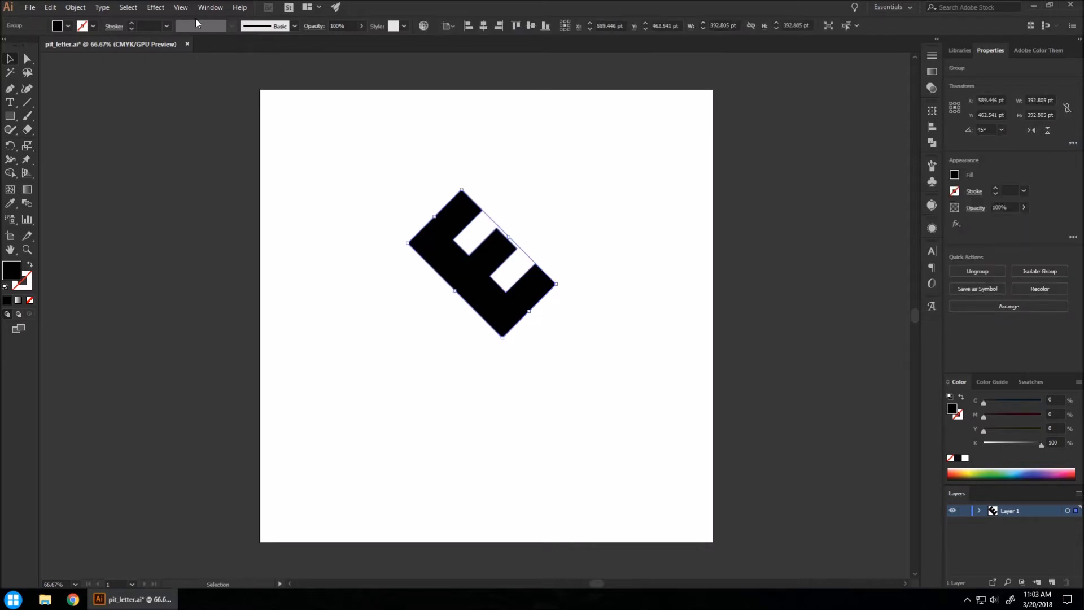
left_click(161, 9)
mouse_move(158, 72)
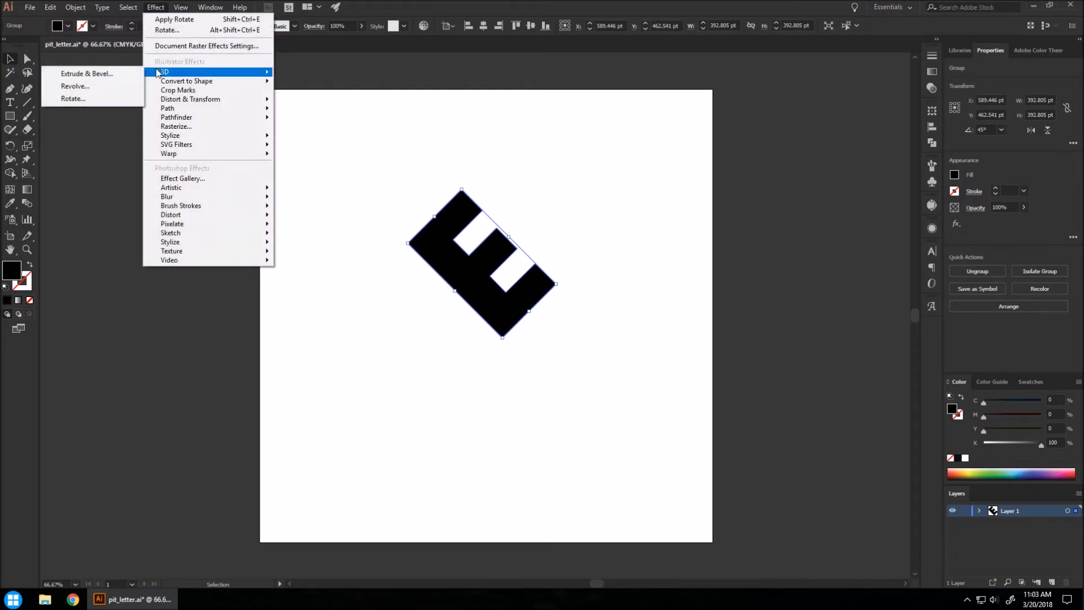
left_click(75, 98)
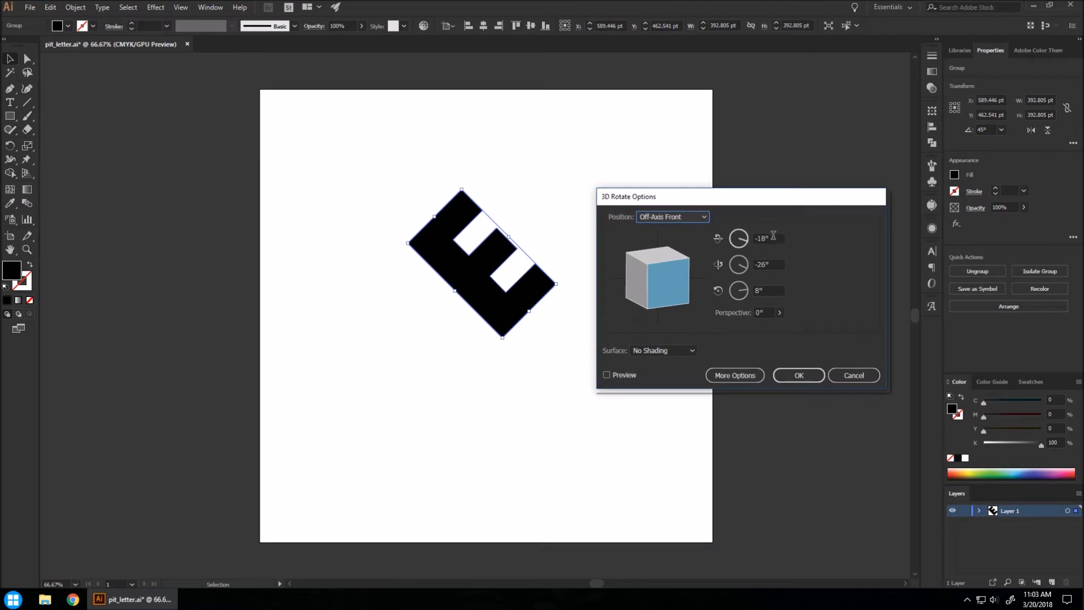
key("Tab")
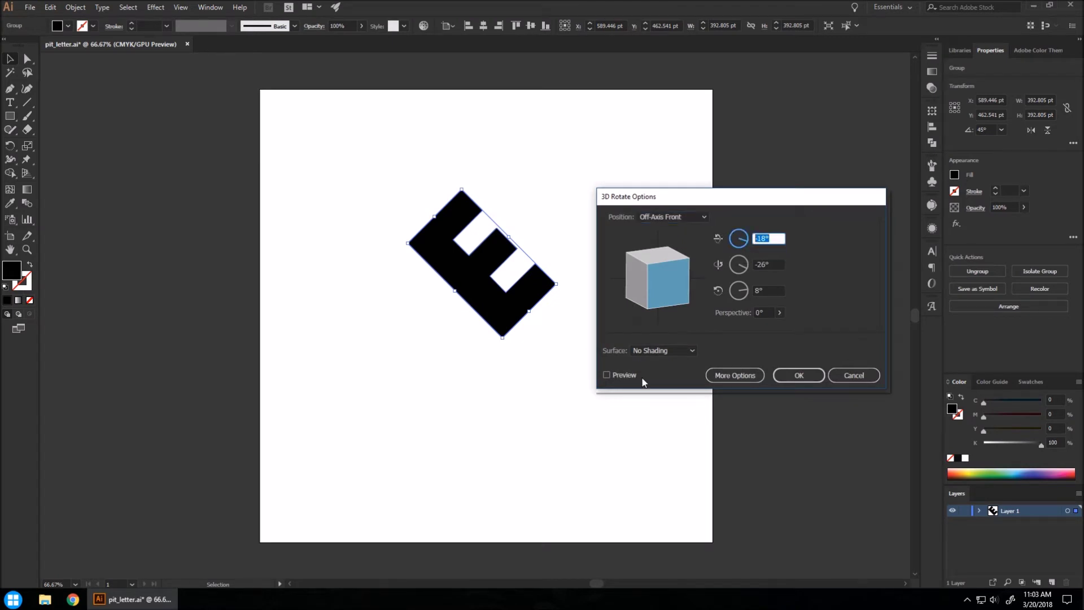
left_click(618, 375)
Set the rotation angles to X 45°, Y 0°, Z 0° and apply the effect
left_click(763, 237)
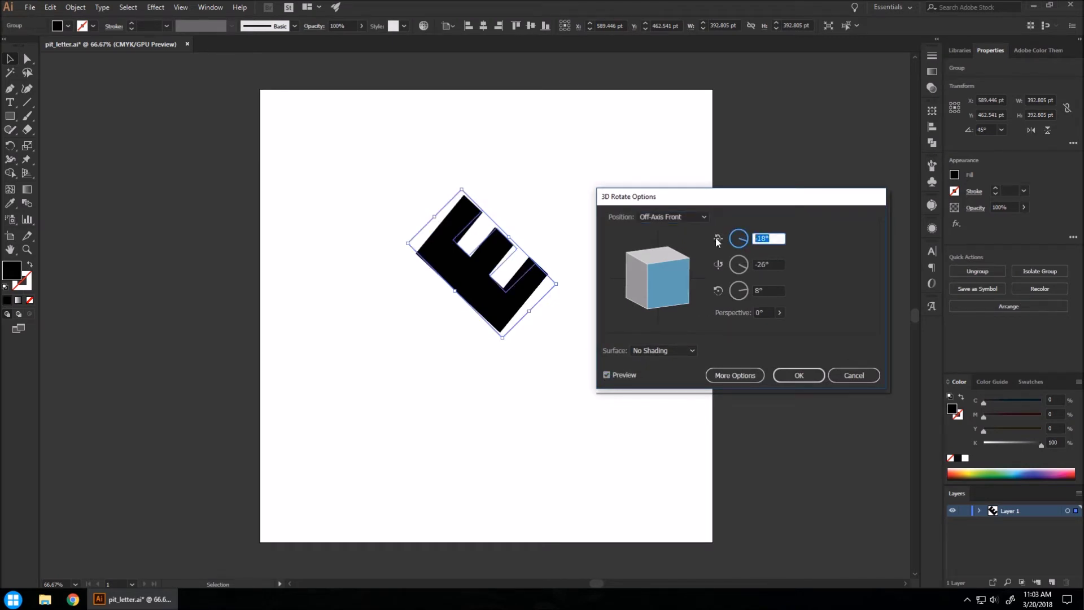
type("0")
key("Tab")
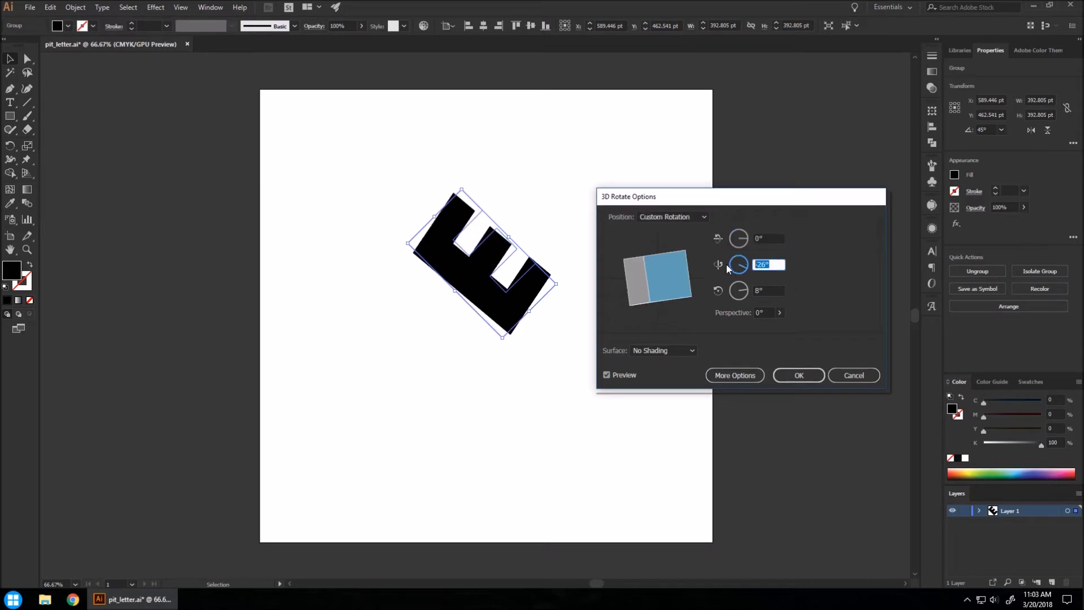
type("0")
key("Tab")
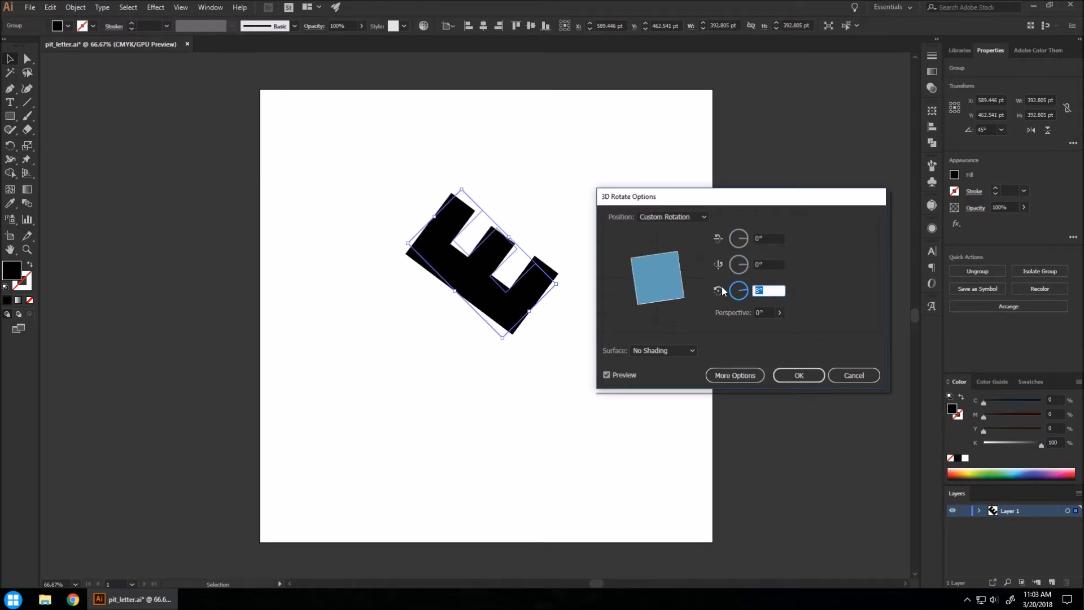
type("0")
left_click(769, 238)
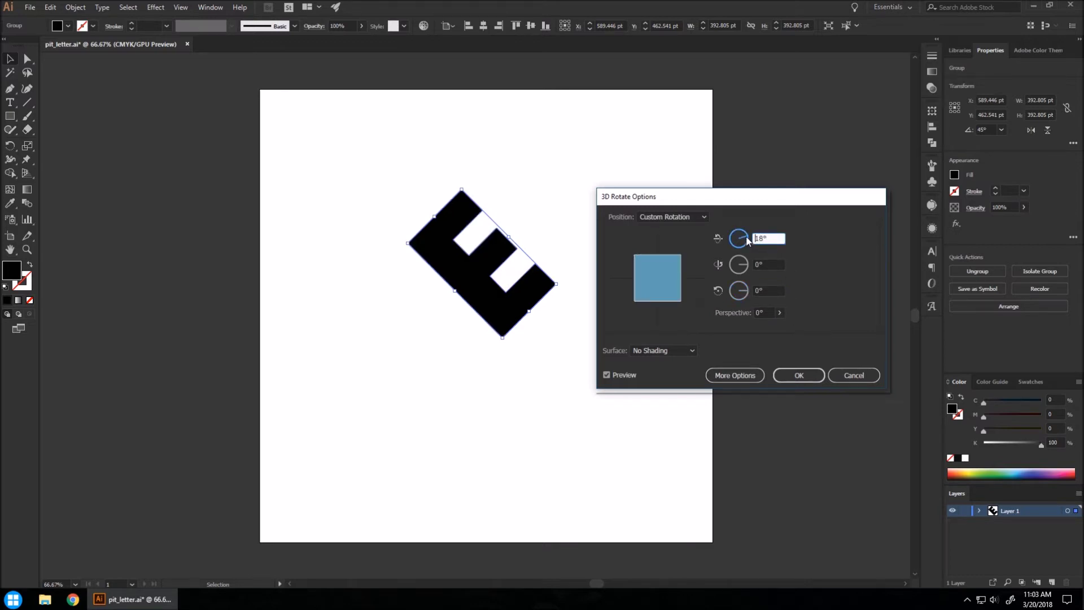
left_click_drag(746, 238, 746, 238)
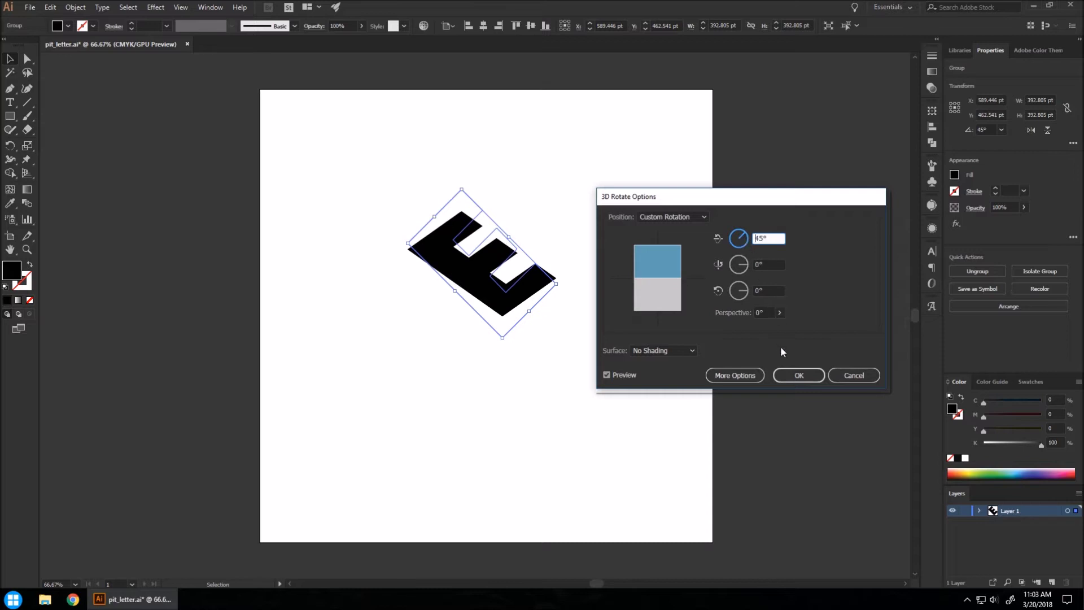
left_click(799, 375)
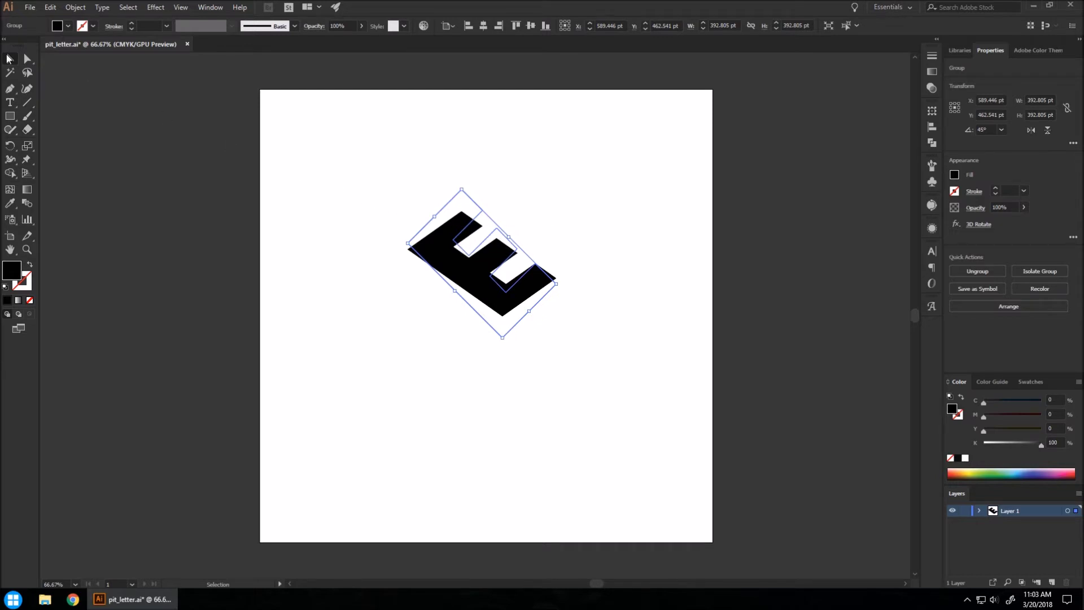
Expand the 3D E into plain shapes and make a clipping group from it
left_click(76, 8)
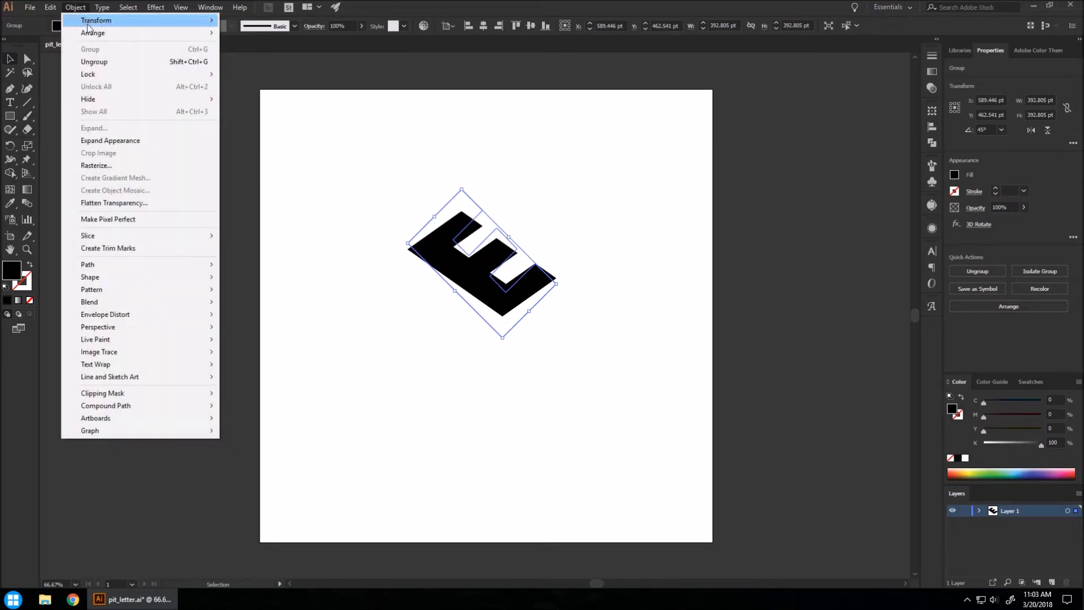
left_click(105, 140)
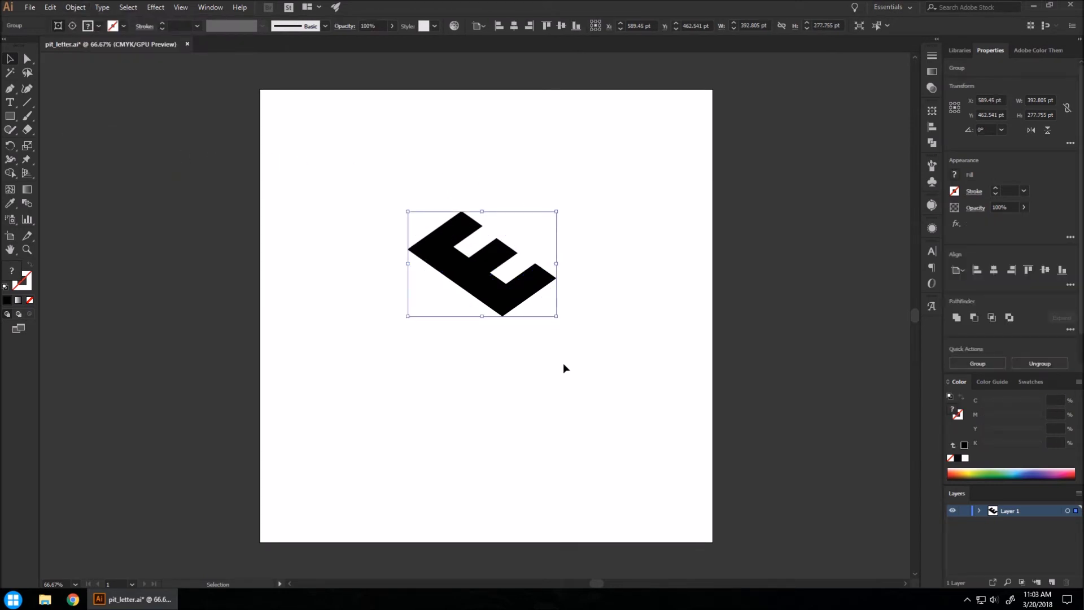
left_click_drag(564, 362, 411, 173)
key("ctrl+7")
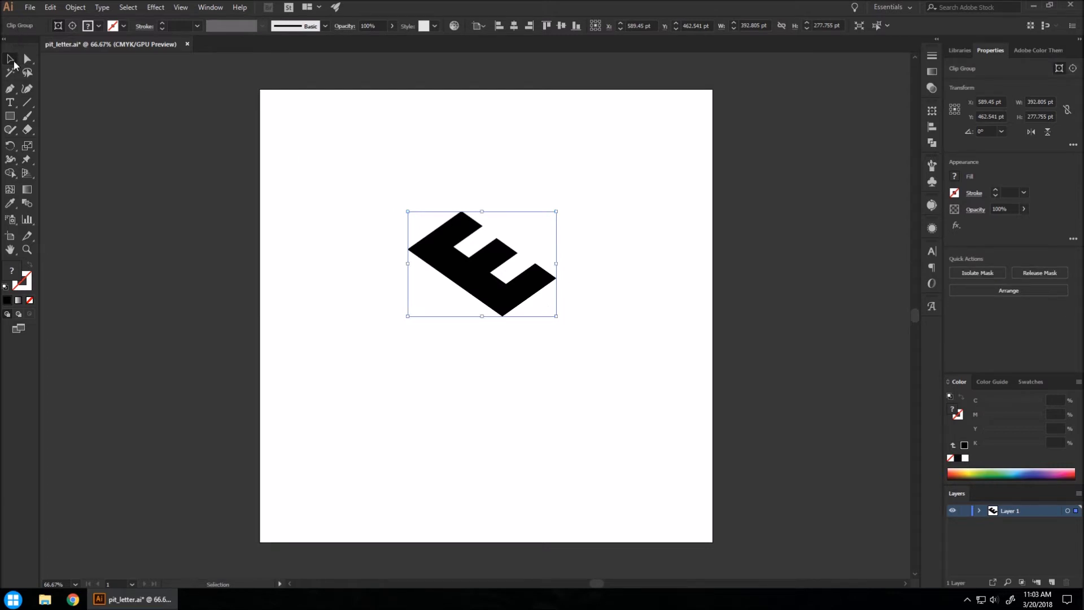
left_click(411, 335)
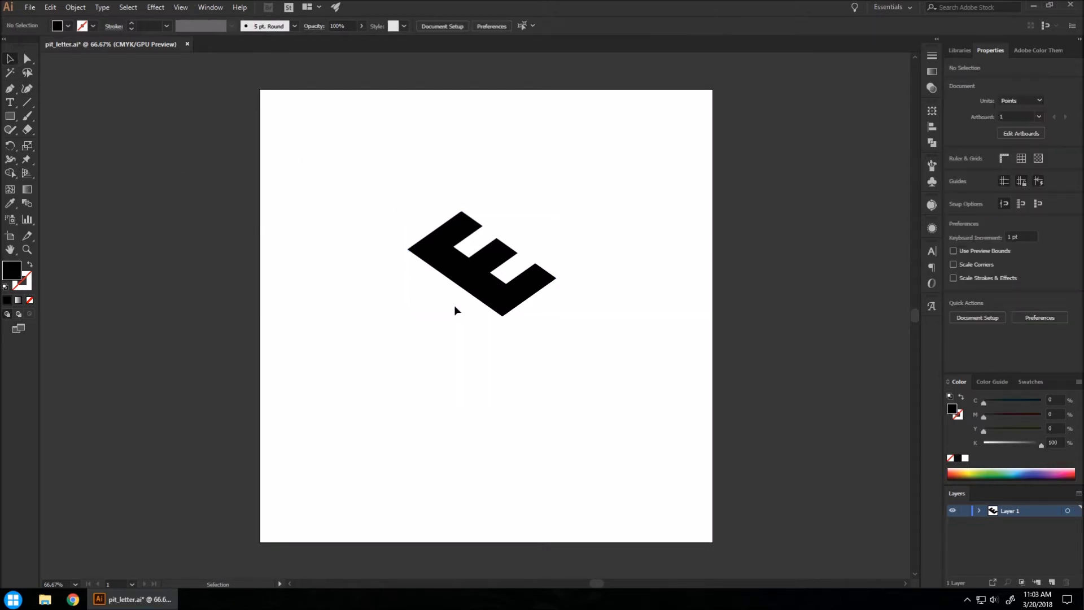
Release the E's clipping mask and delete the empty leftover mask path
left_click(483, 280)
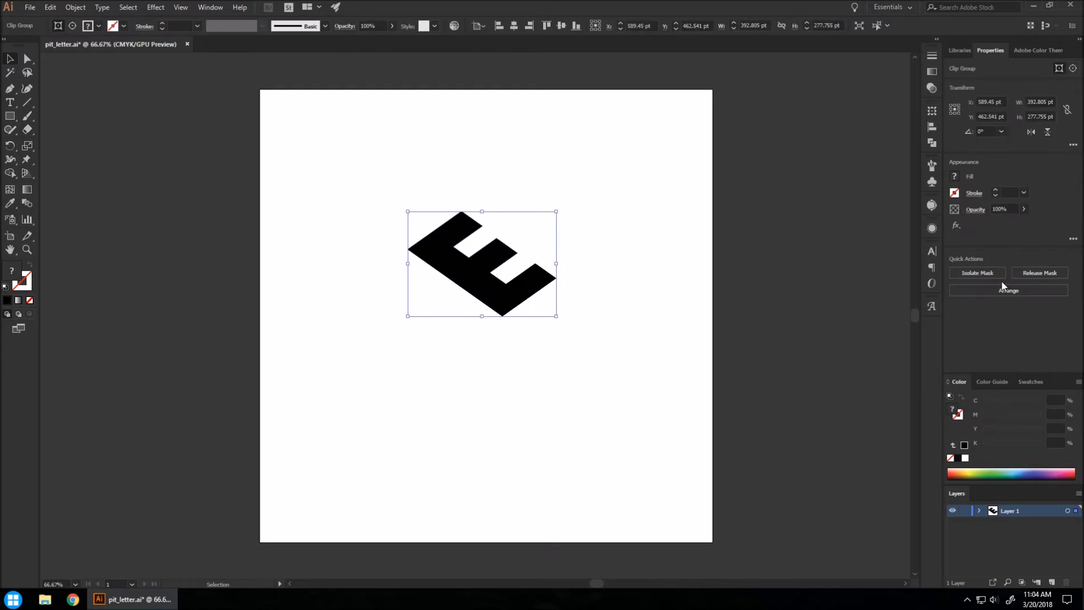
left_click(1027, 272)
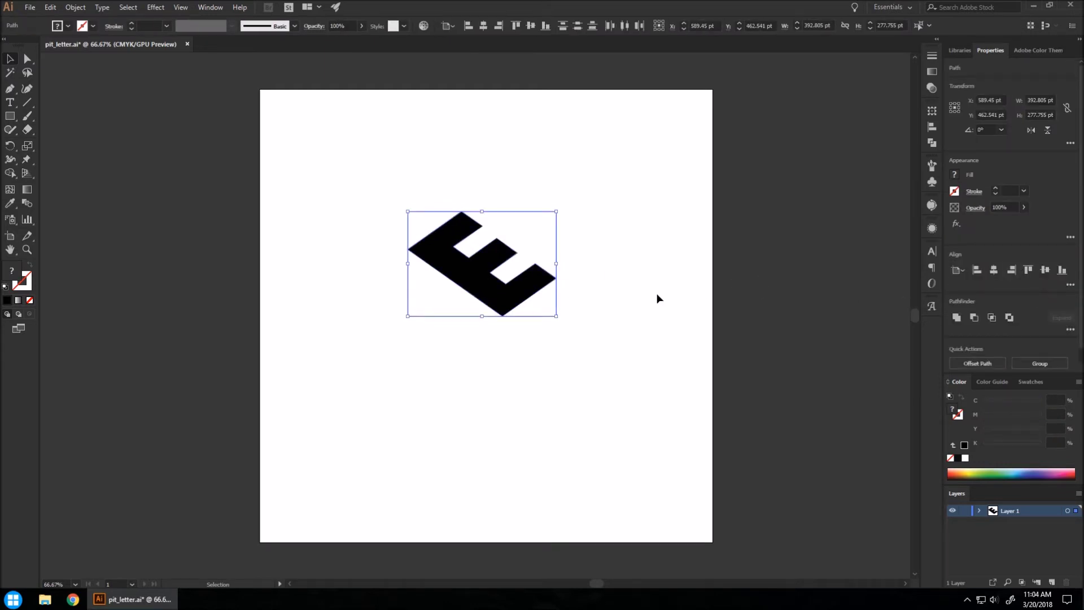
left_click_drag(485, 255, 528, 162)
key("ctrl+z")
key("ctrl+z")
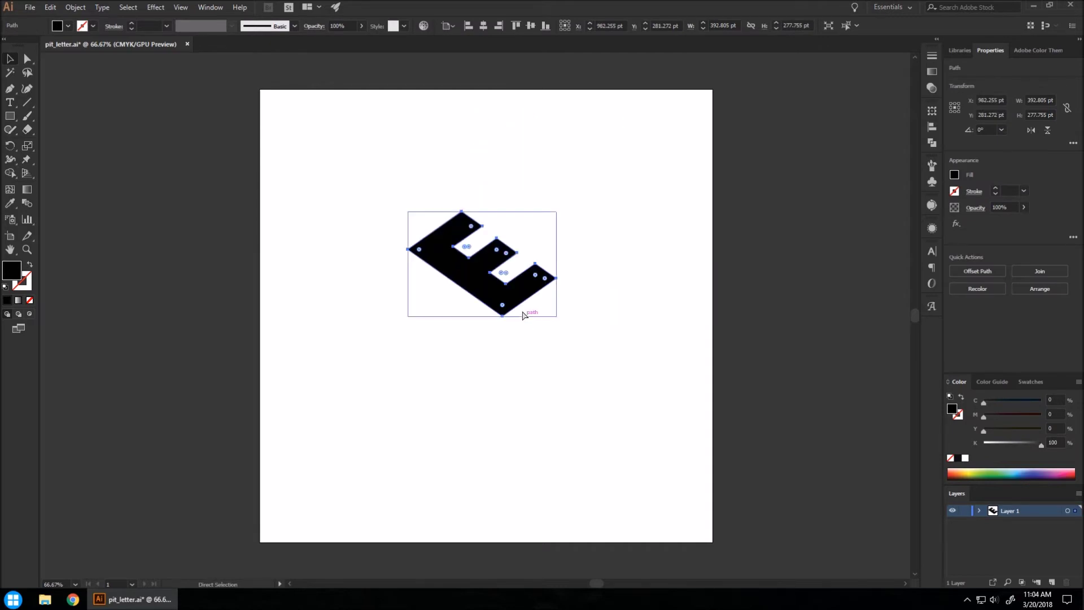
left_click(547, 314)
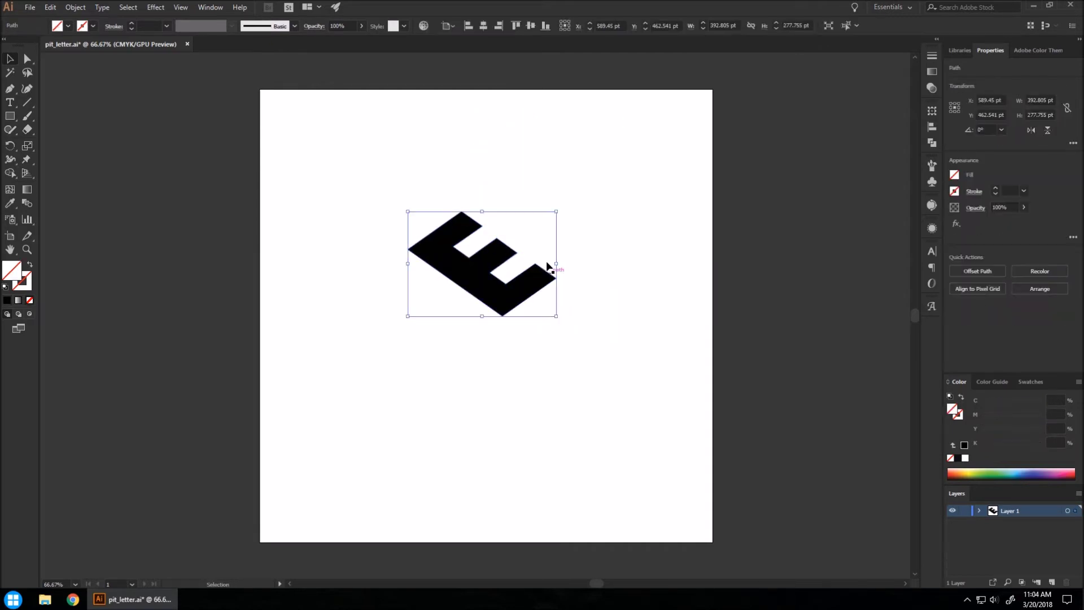
left_click_drag(527, 214, 670, 233)
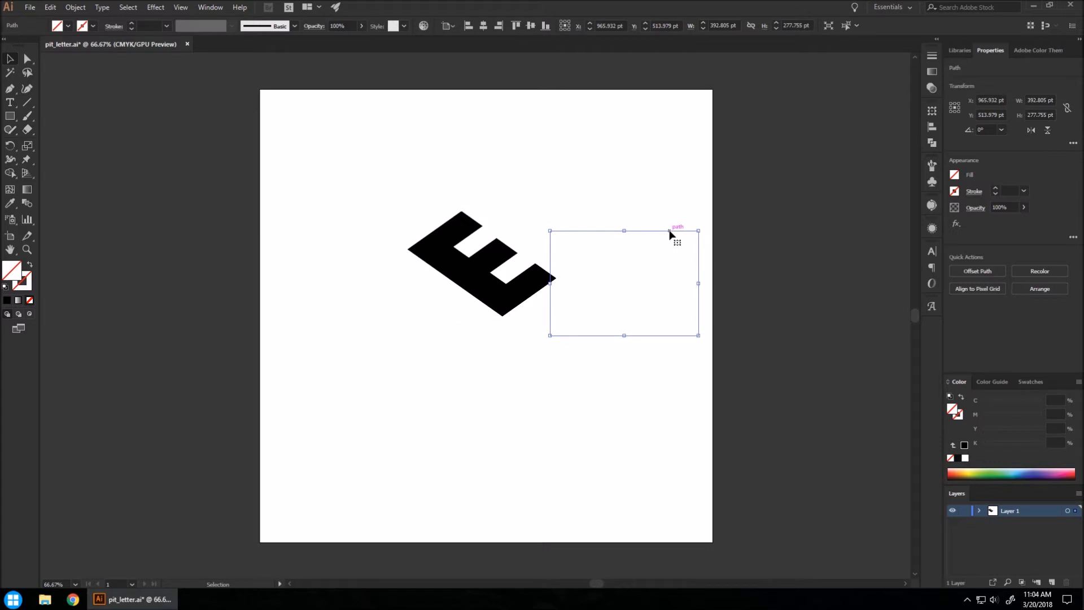
key("Delete")
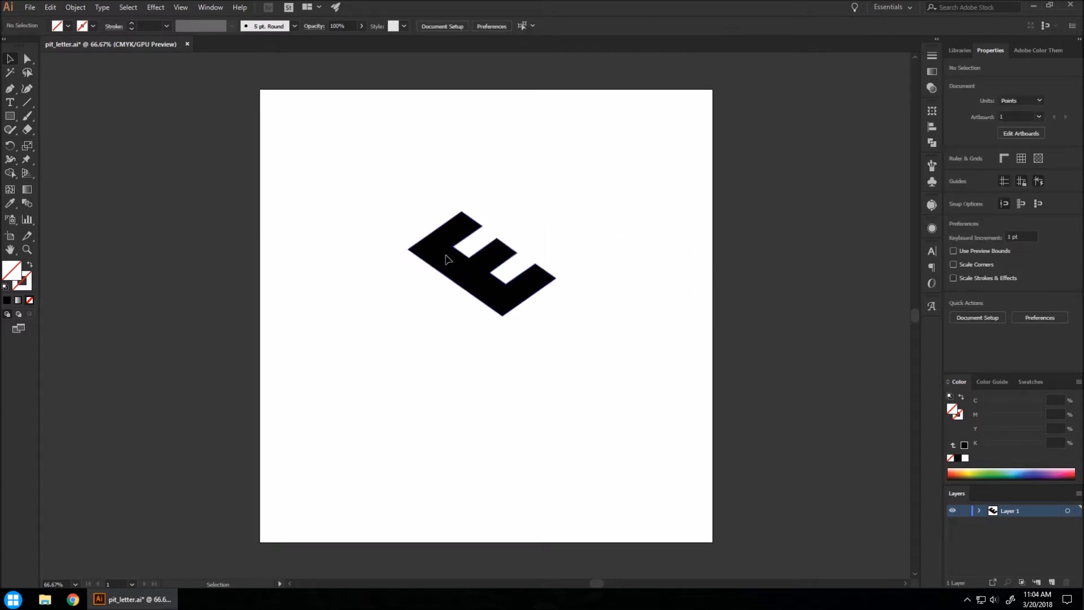
left_click(463, 273)
With the Pen tool, draw a vertical line down from the E's top corner
left_click_drag(463, 274, 484, 212)
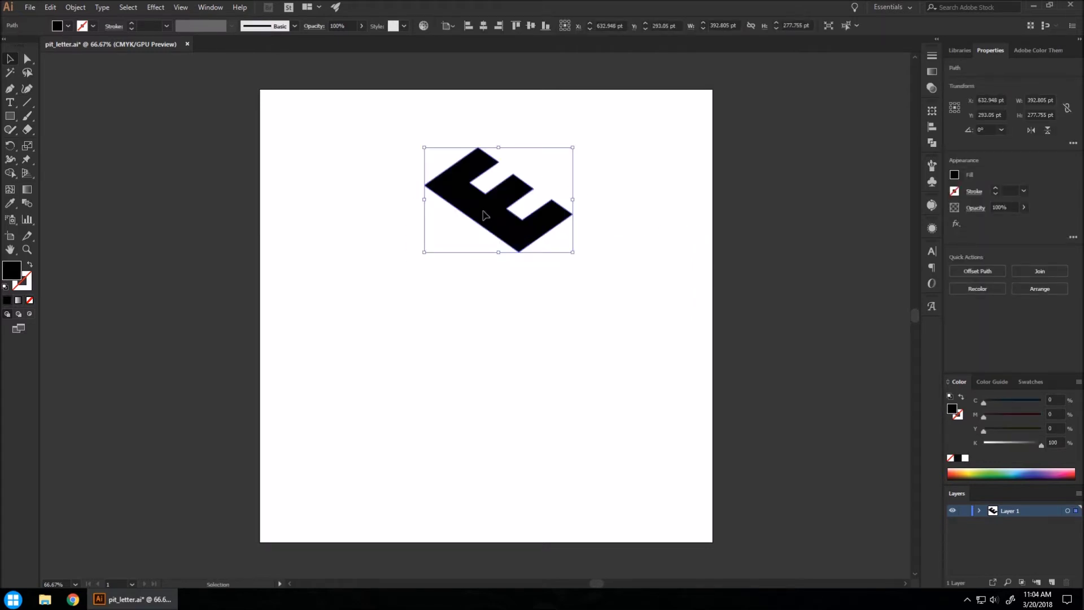
key("ctrl+z")
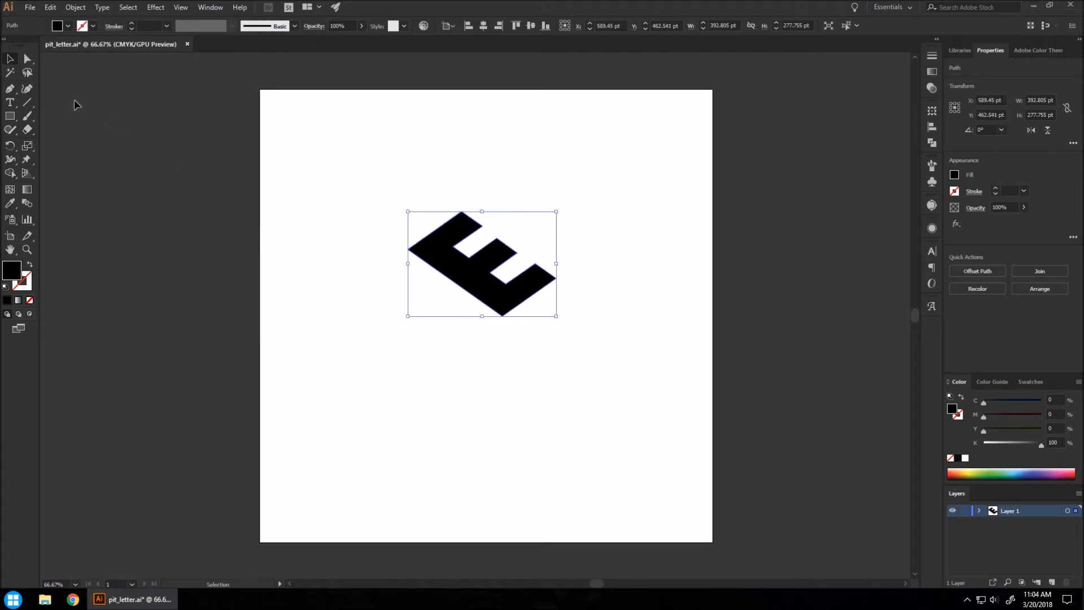
left_click(10, 90)
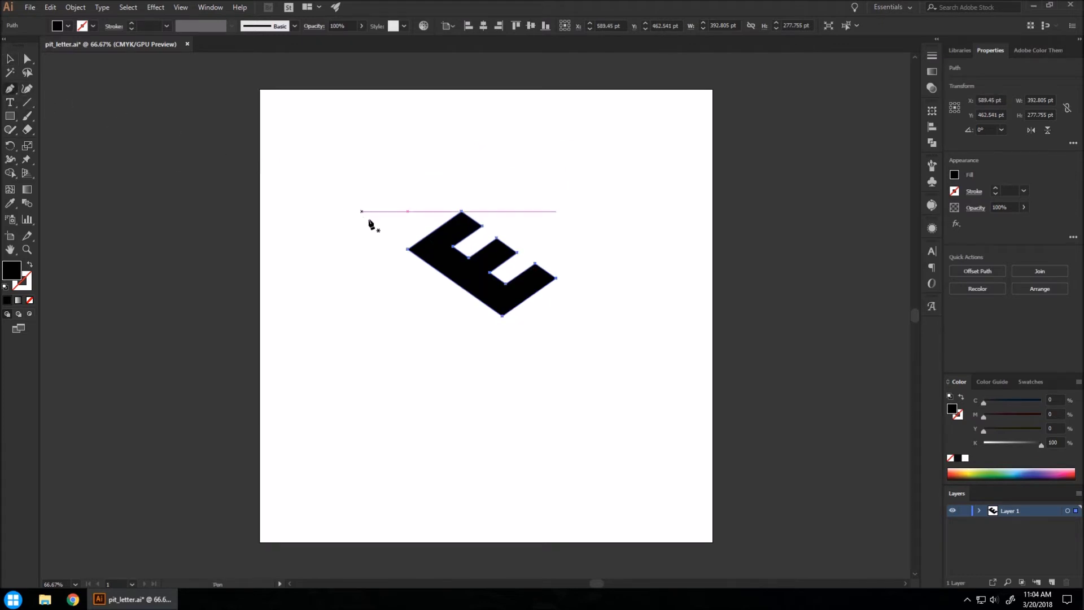
scroll(464, 224, "up", 2)
key("p")
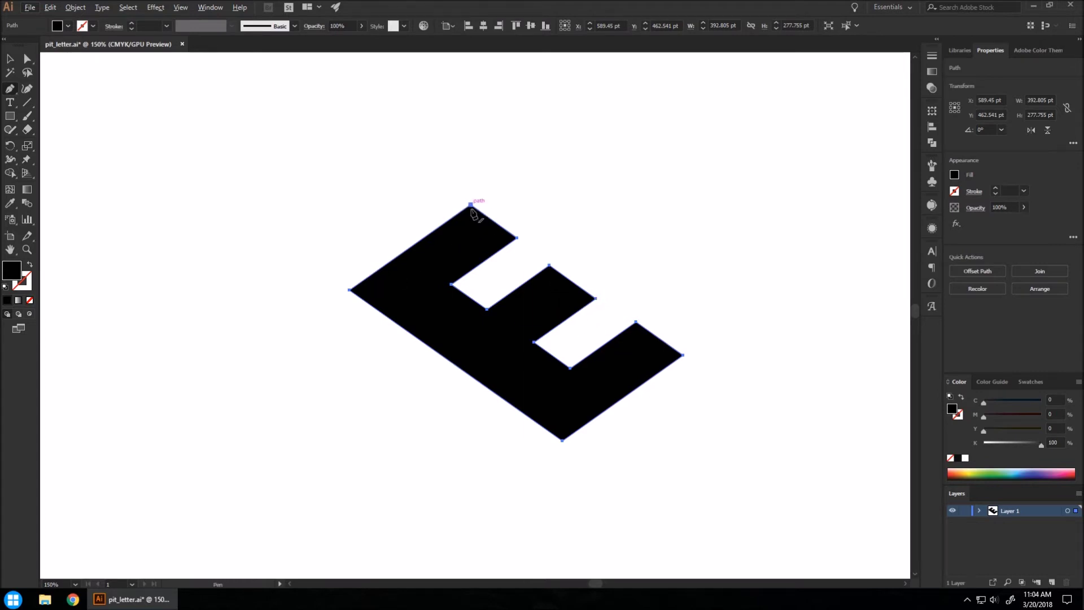
left_click_drag(471, 209, 472, 286)
left_click(471, 282)
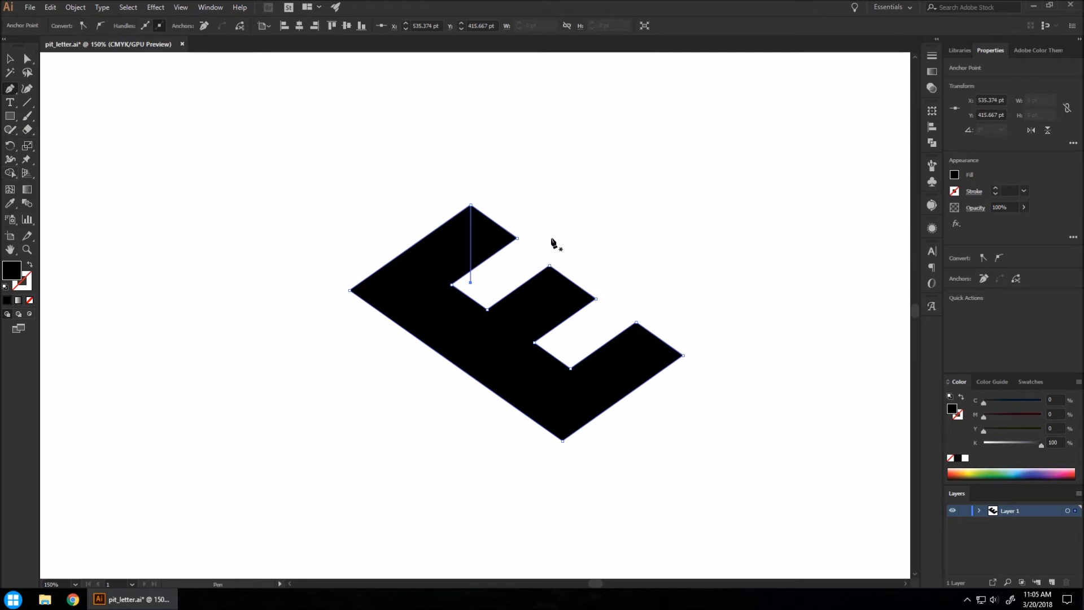
Draw vertical lines down from the middle arm's corner and the bottom arm's outer and inner corners
left_click(550, 266)
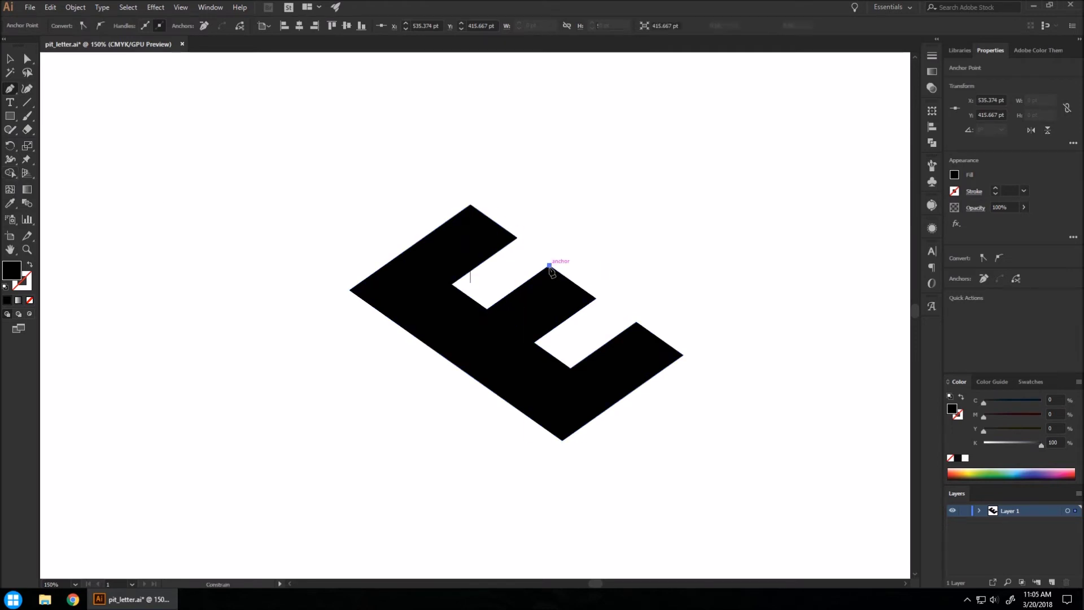
left_click(550, 344, "shift")
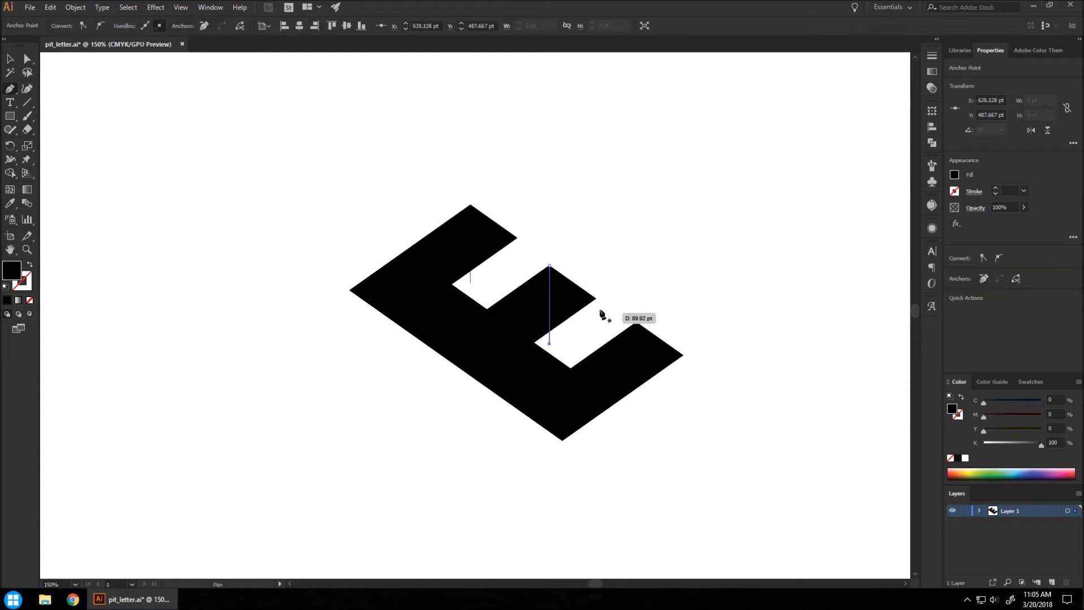
left_click(641, 325, "ctrl")
left_click(636, 321)
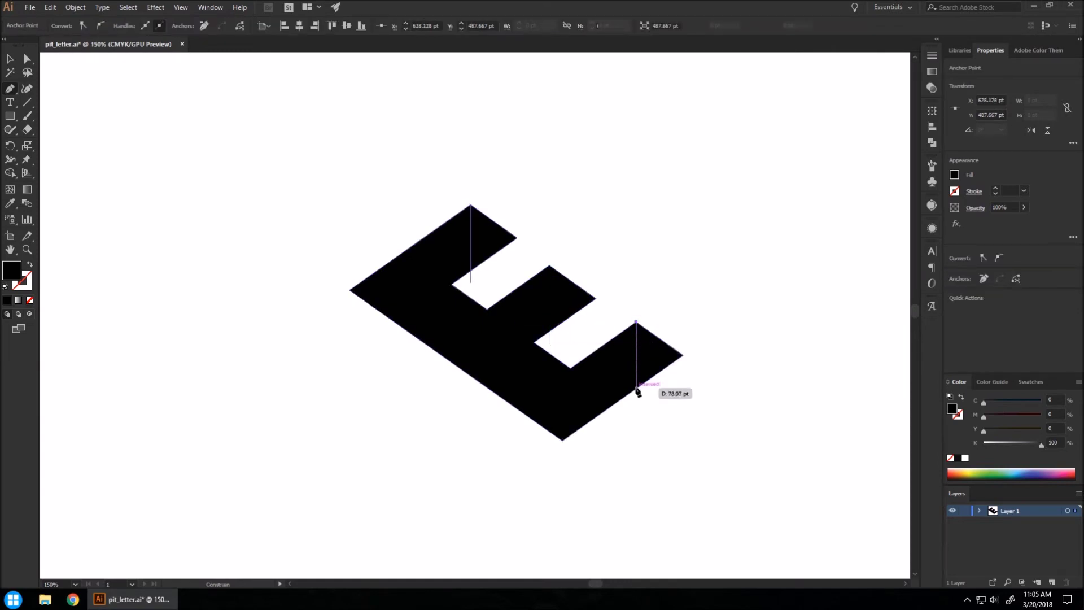
left_click(636, 418, "shift")
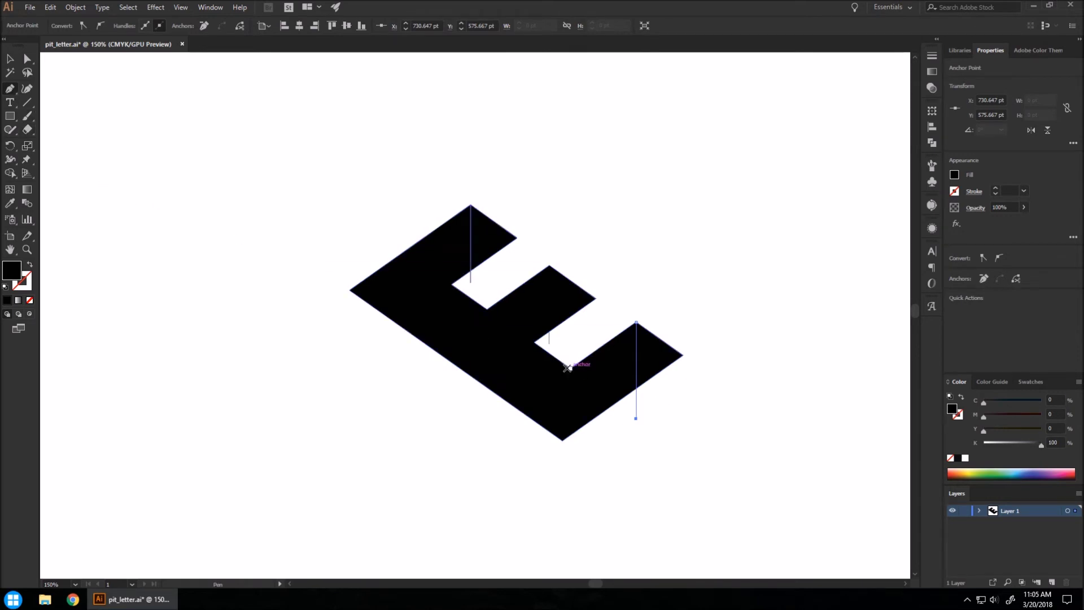
left_click(570, 367)
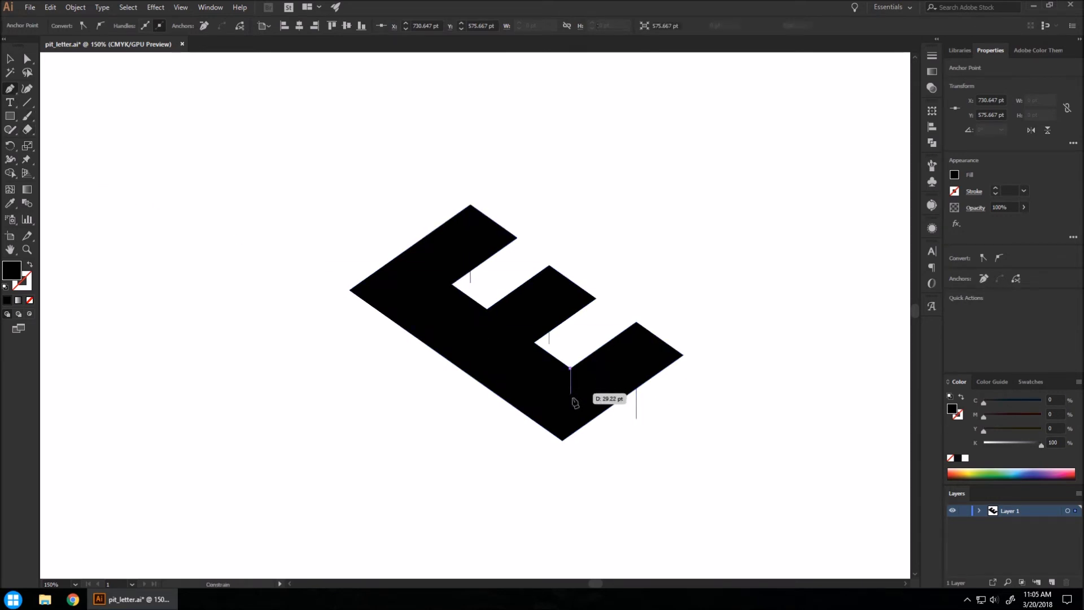
left_click(570, 456, "shift")
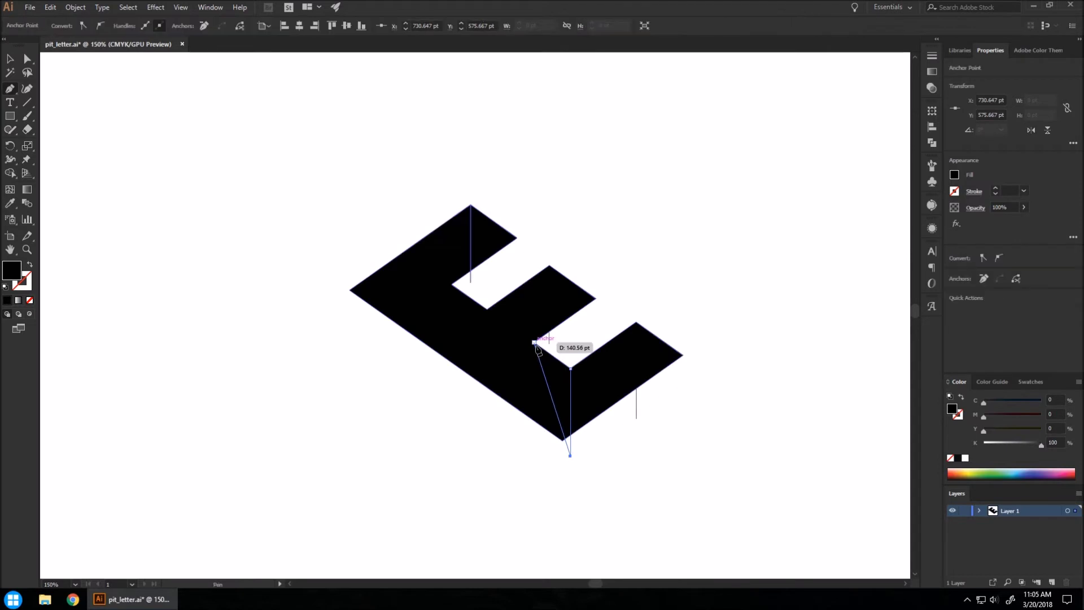
Add vertical lines below the lower notch, the middle arm's inner corner and the top notch
left_click_drag(534, 343, 535, 363)
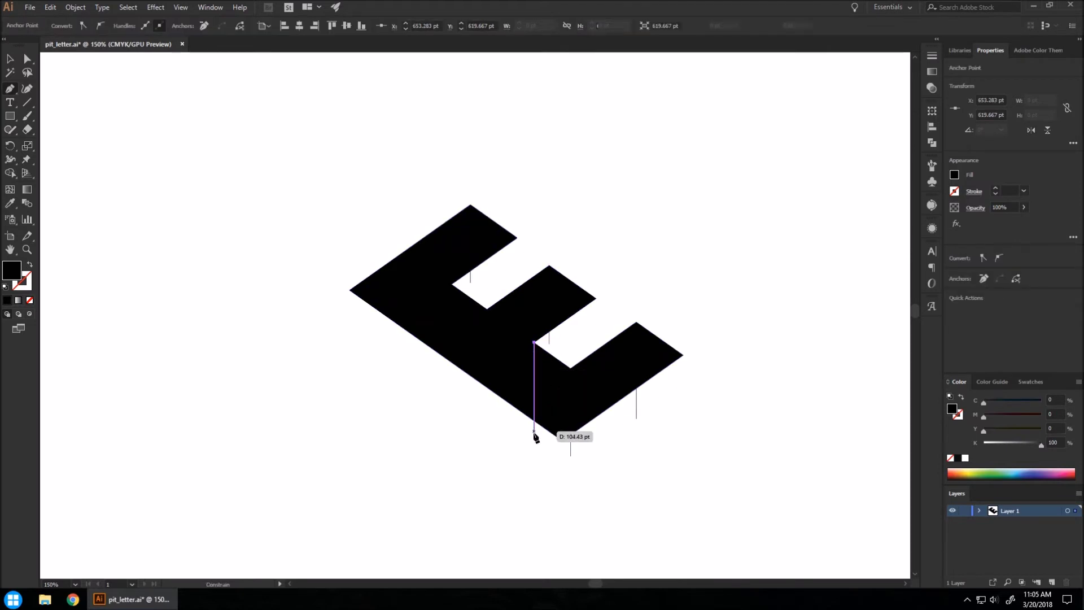
left_click(535, 439)
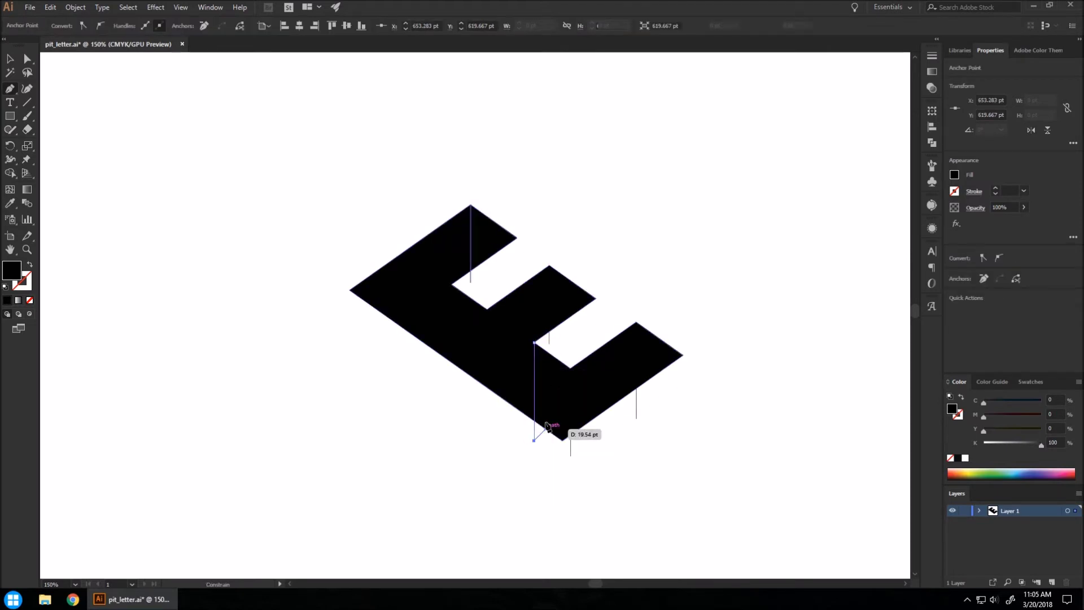
left_click(487, 310)
left_click(487, 403)
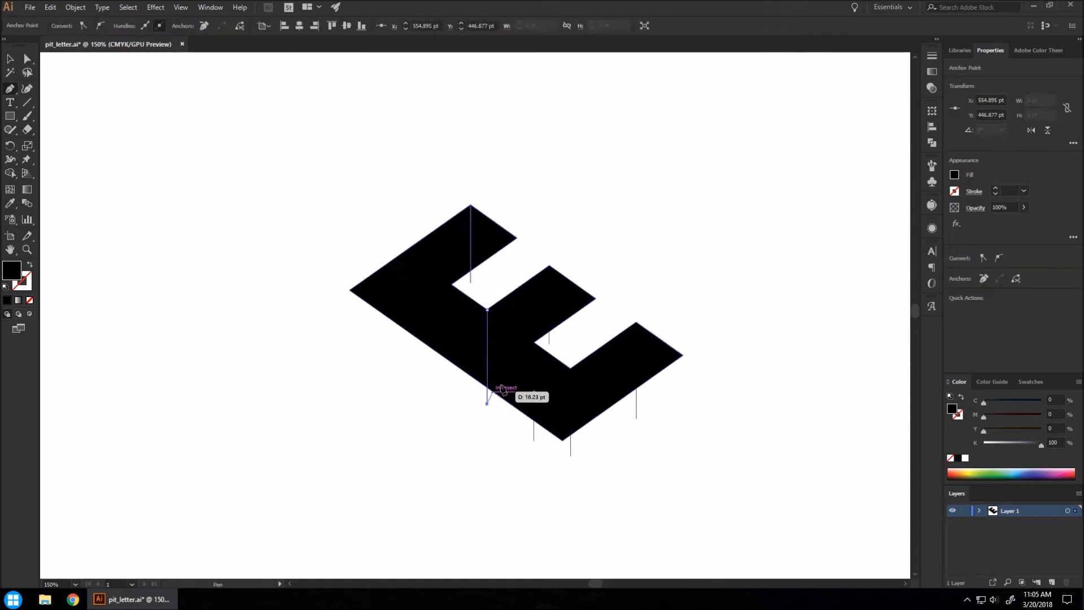
left_click(451, 284)
left_click(451, 371)
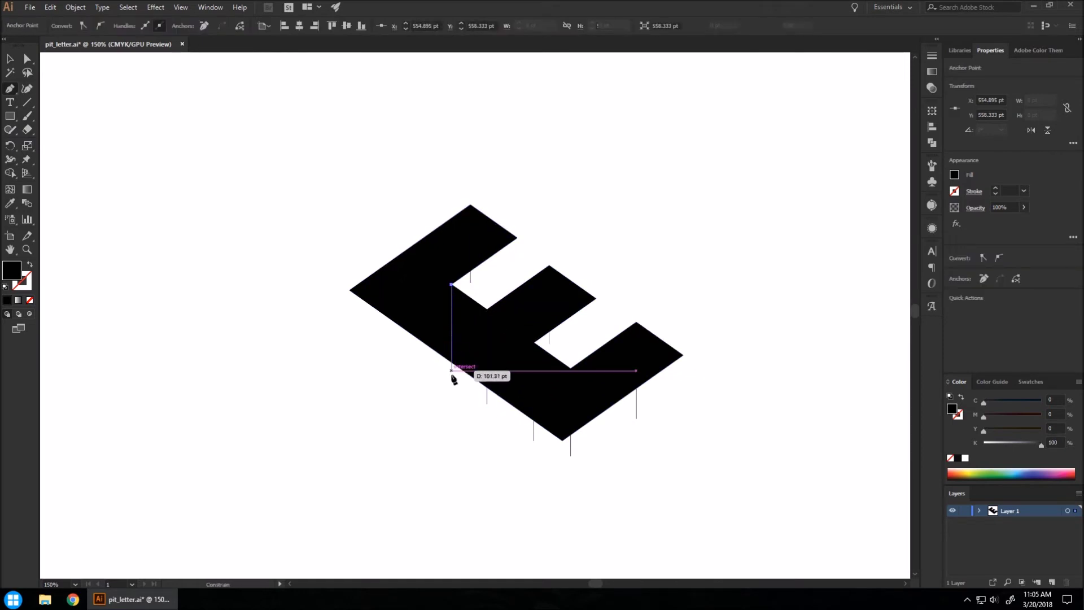
left_click(451, 382)
key("Escape")
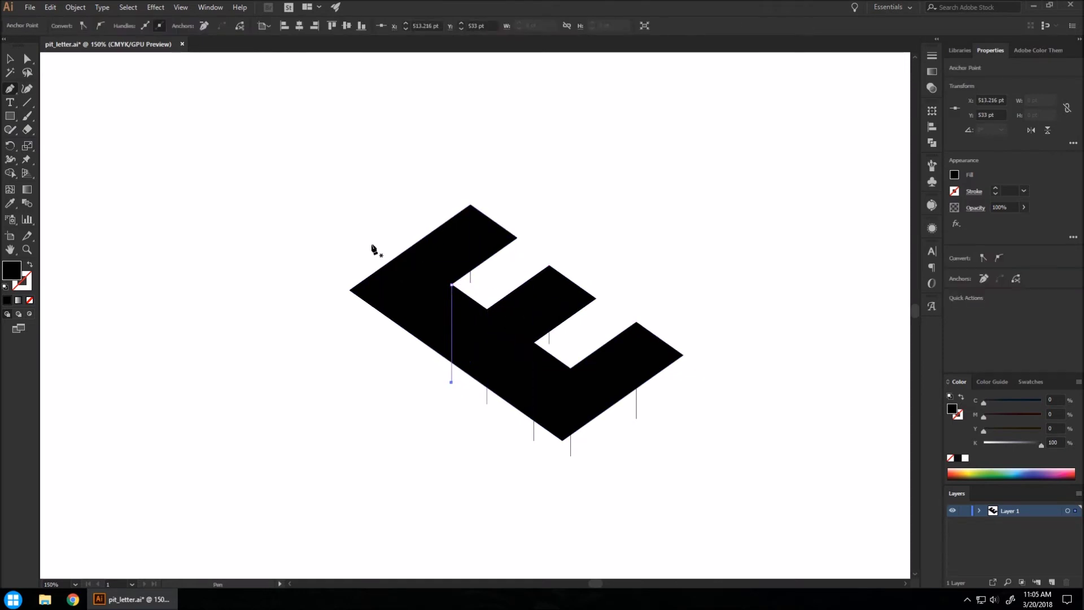
left_click(10, 58)
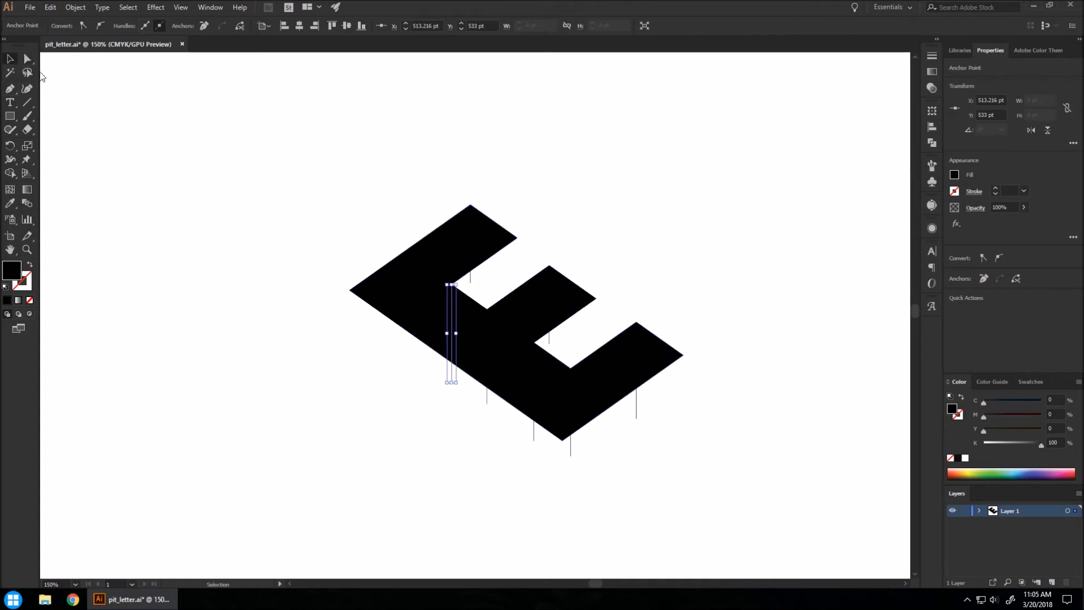
Split the E into separate faces with Shape Builder and delete the dangling extrusion segments
left_click_drag(704, 474, 310, 201)
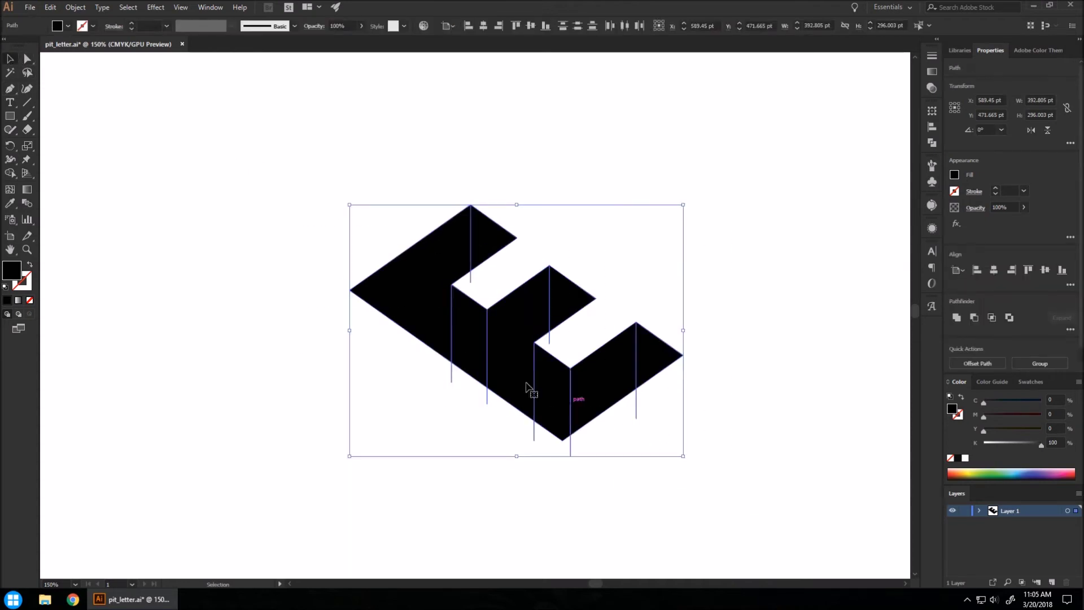
left_click(10, 174)
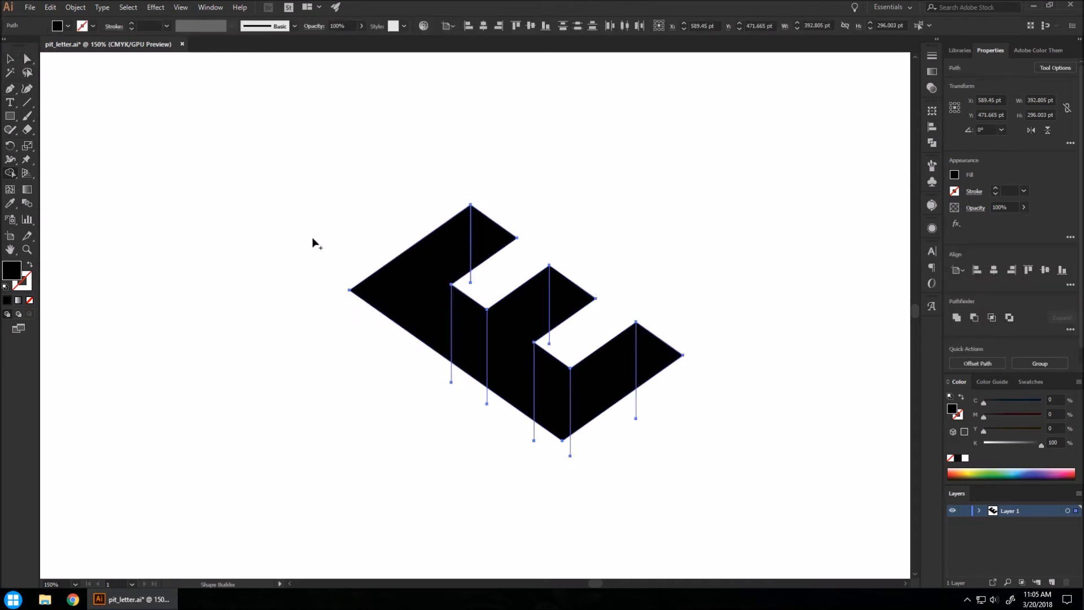
left_click(417, 289)
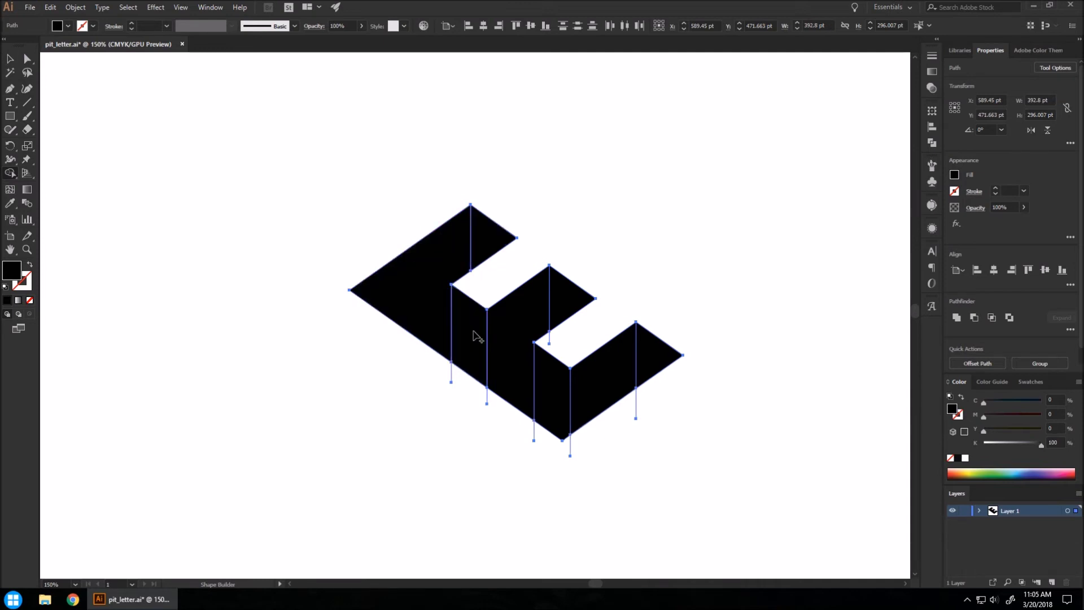
left_click(511, 328)
left_click(561, 406)
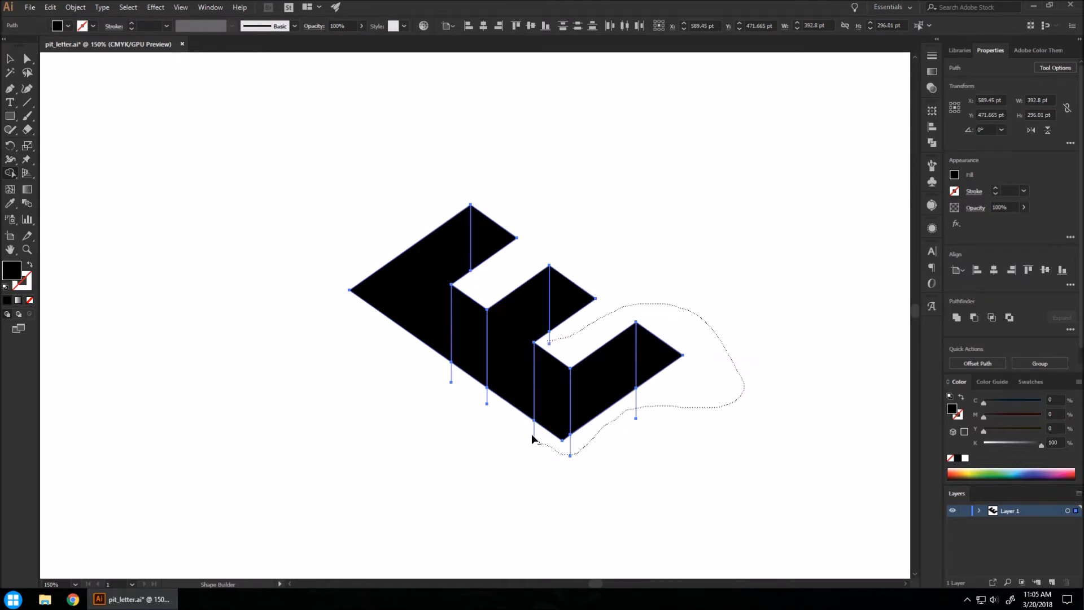
left_click_drag(496, 409, 446, 372)
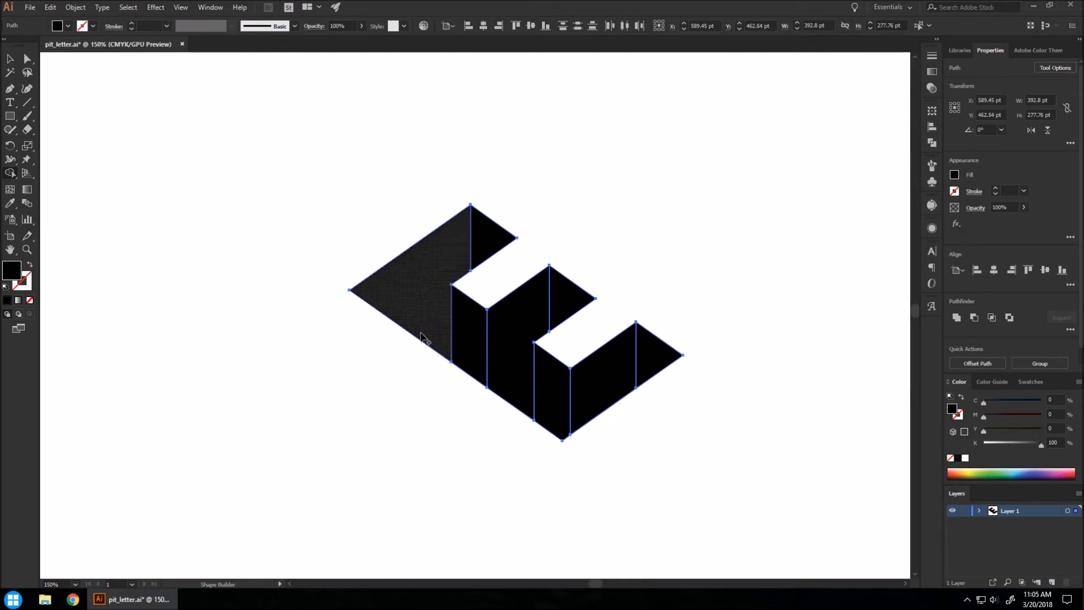
Reselect the whole E and test-move the right arm pieces, leaving them in place
left_click(9, 59)
left_click(225, 305)
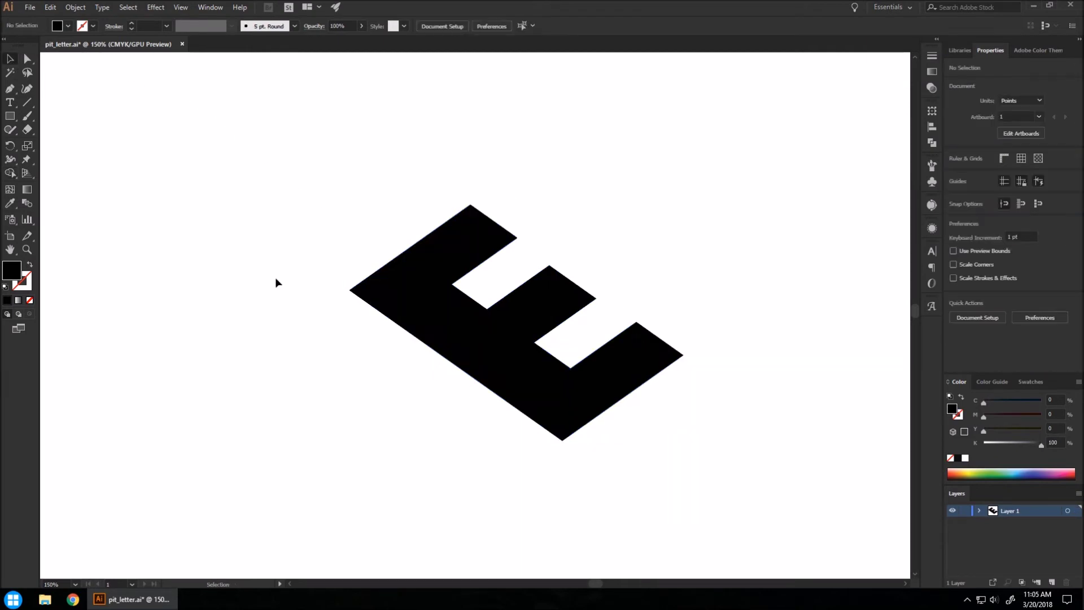
left_click_drag(327, 181, 725, 399)
left_click_drag(650, 355, 688, 270)
left_click_drag(621, 384, 600, 249)
key("ctrl+z")
key("ctrl+z")
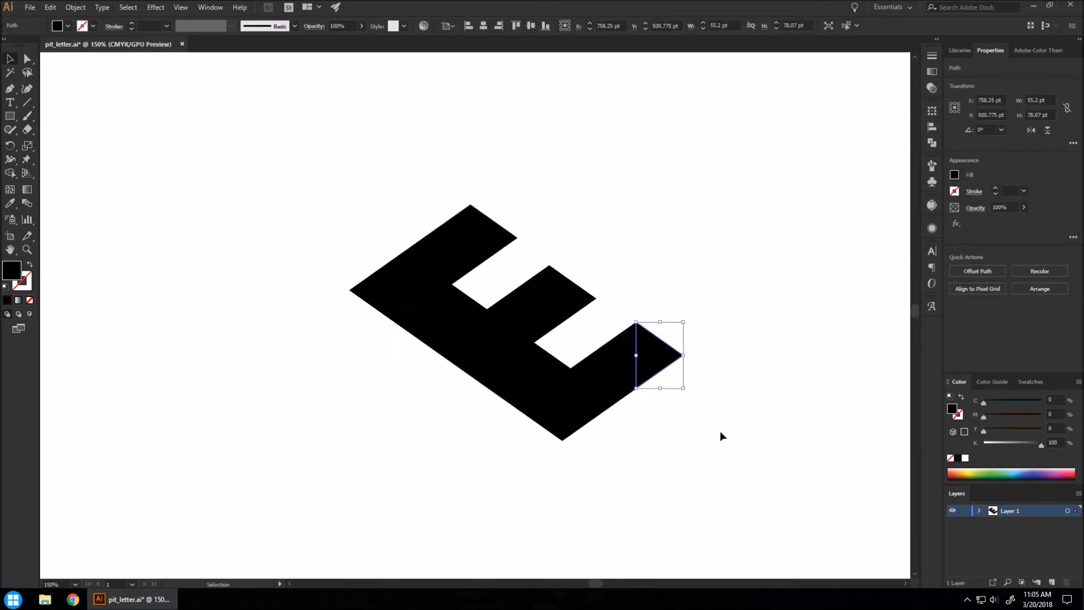
left_click(711, 418)
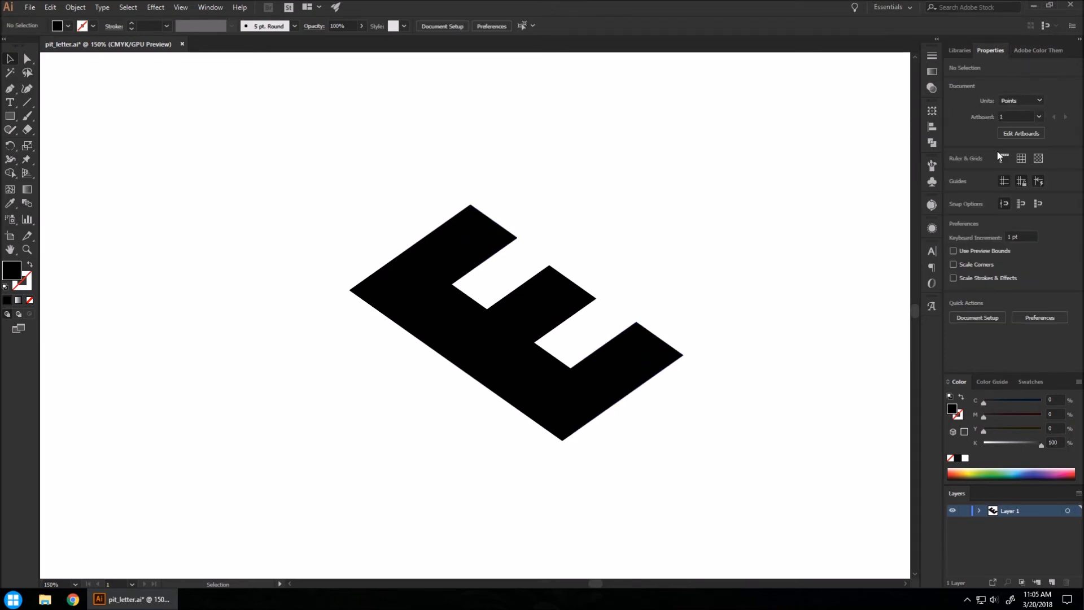
Select the six narrow side and tip faces of the E together
left_click(648, 358)
left_click(554, 383, "shift")
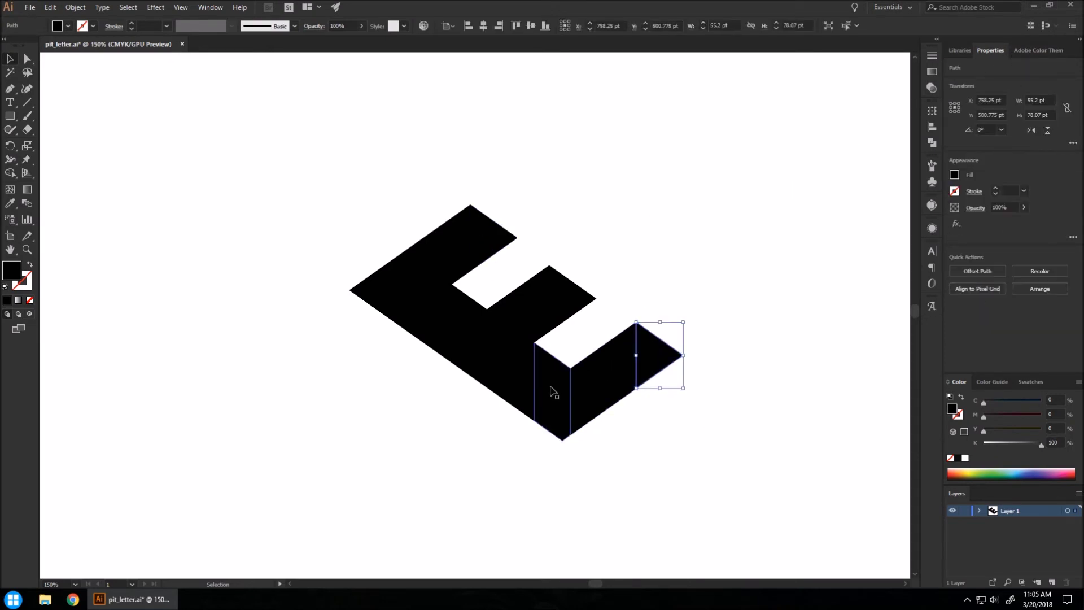
left_click(564, 290, "shift")
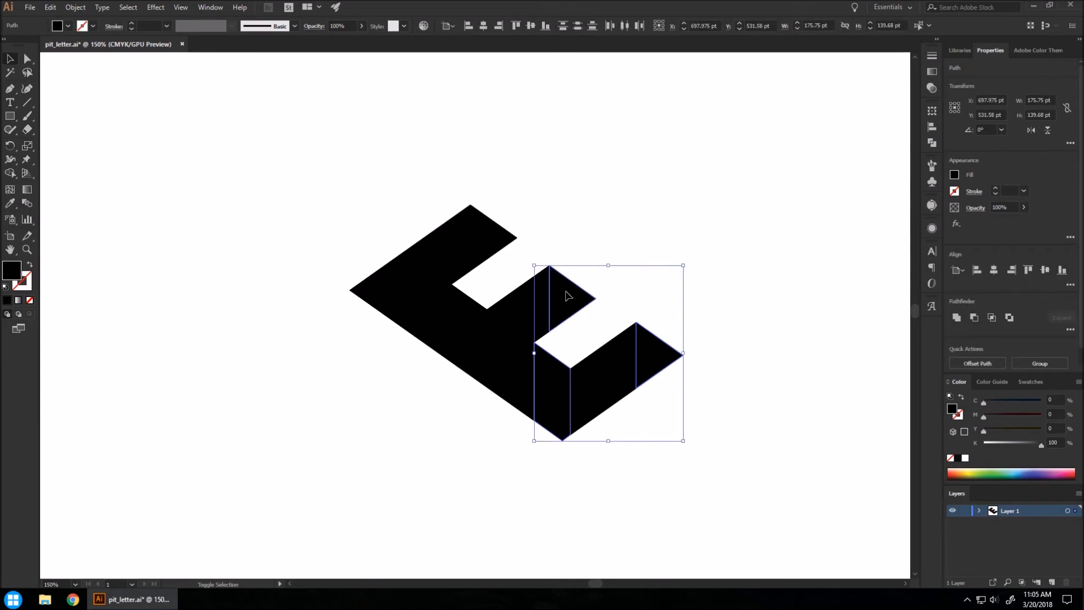
left_click(485, 241, "shift")
left_click(469, 320, "shift")
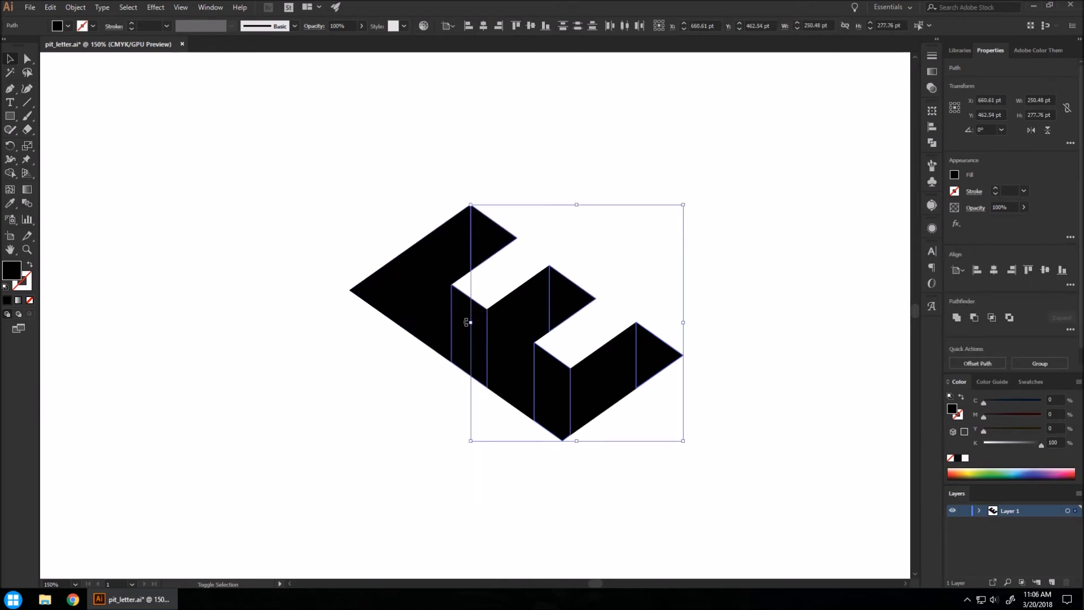
left_click(457, 355, "shift")
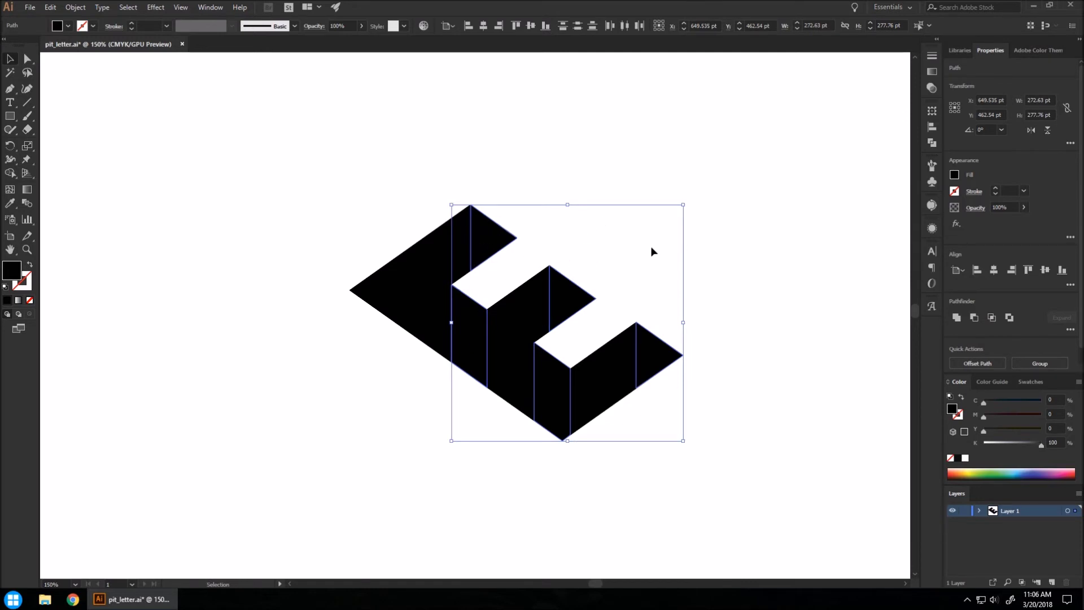
List the Most Popular Adobe Color themes from all time
left_click(954, 176)
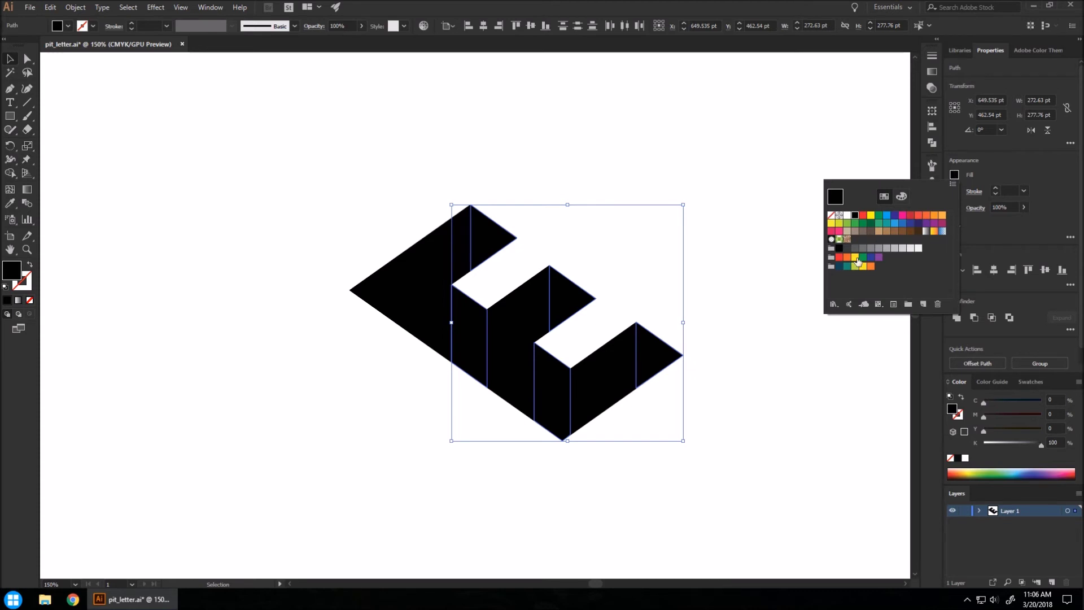
left_click(1023, 52)
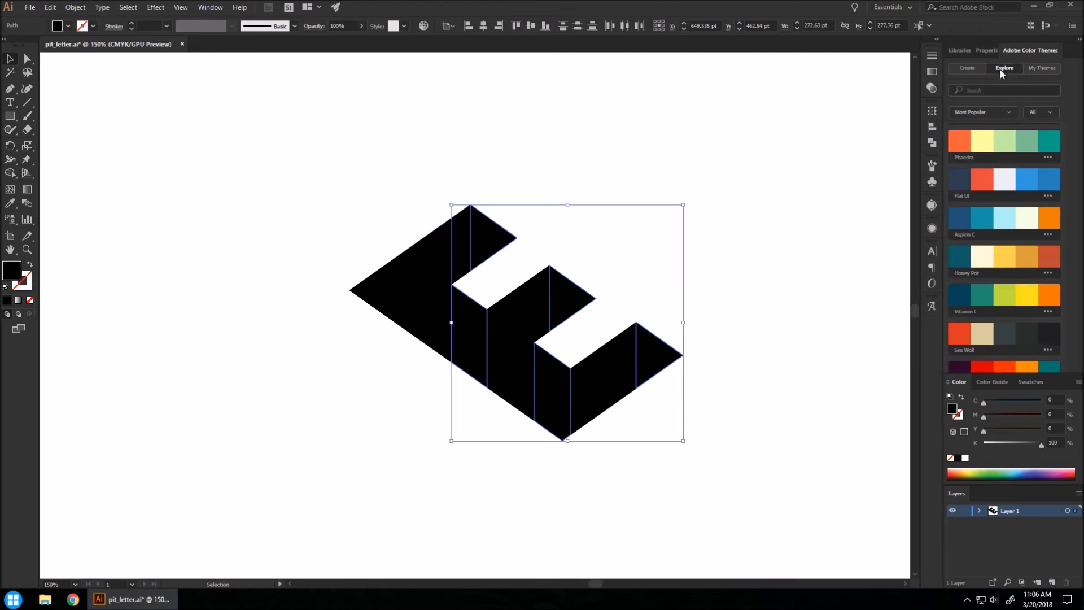
left_click(1002, 69)
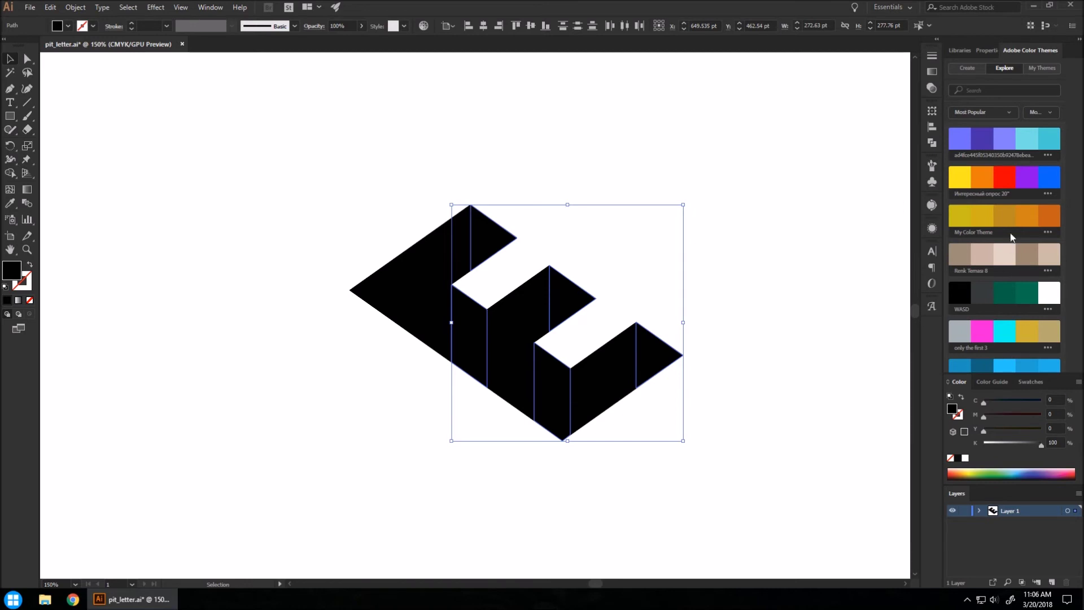
scroll(1012, 237, "down", 5)
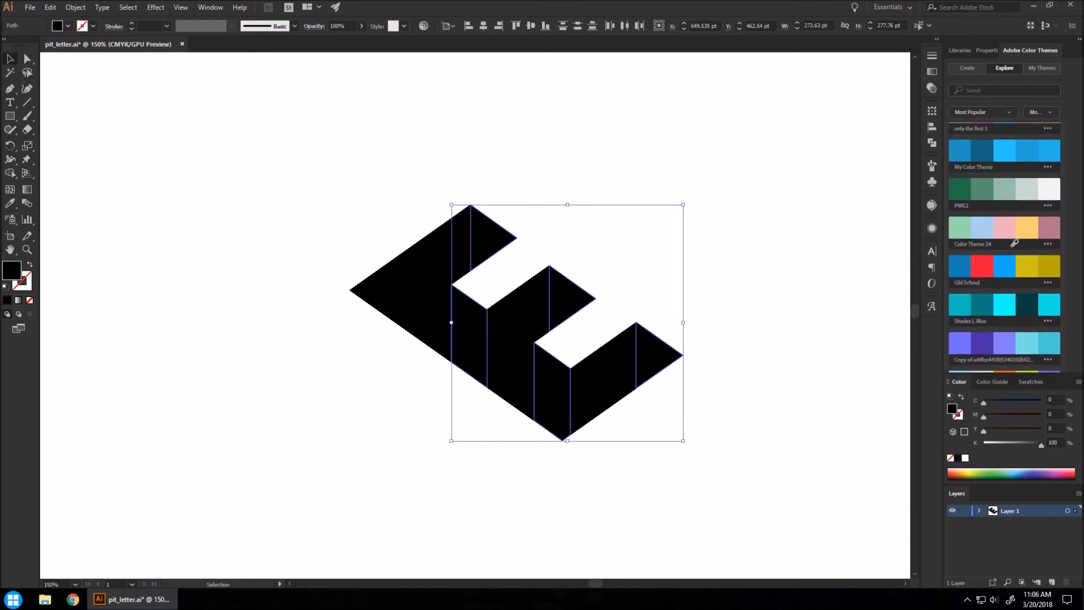
scroll(1015, 242, "up", 5)
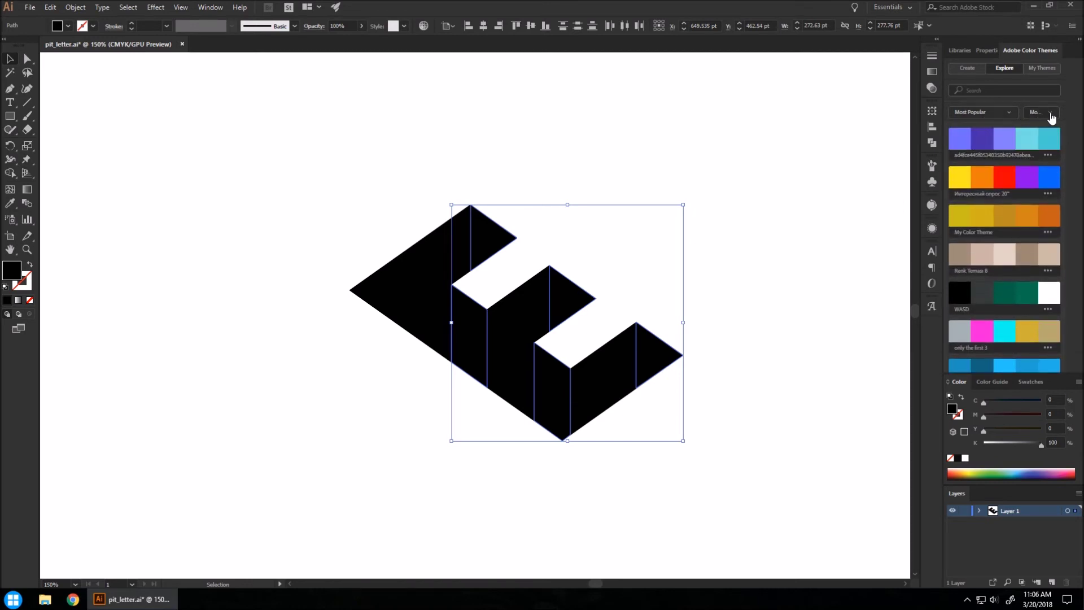
left_click(1047, 114)
left_click(1035, 128)
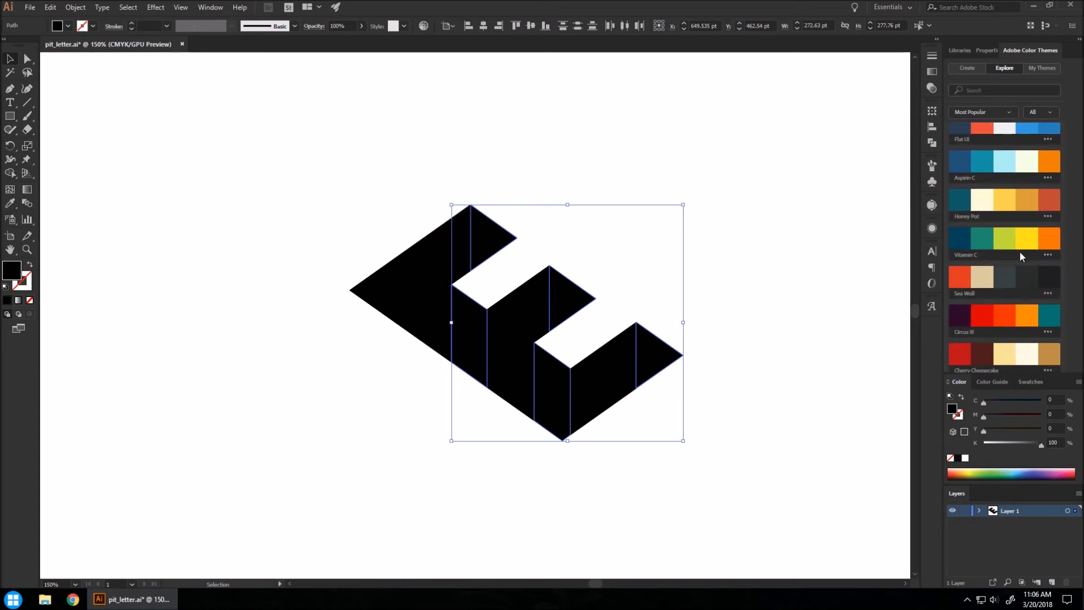
Add the Vitamin C theme to swatches and fill the side faces lime green (C=30 M=0 Y=95 K=0)
left_click(985, 49)
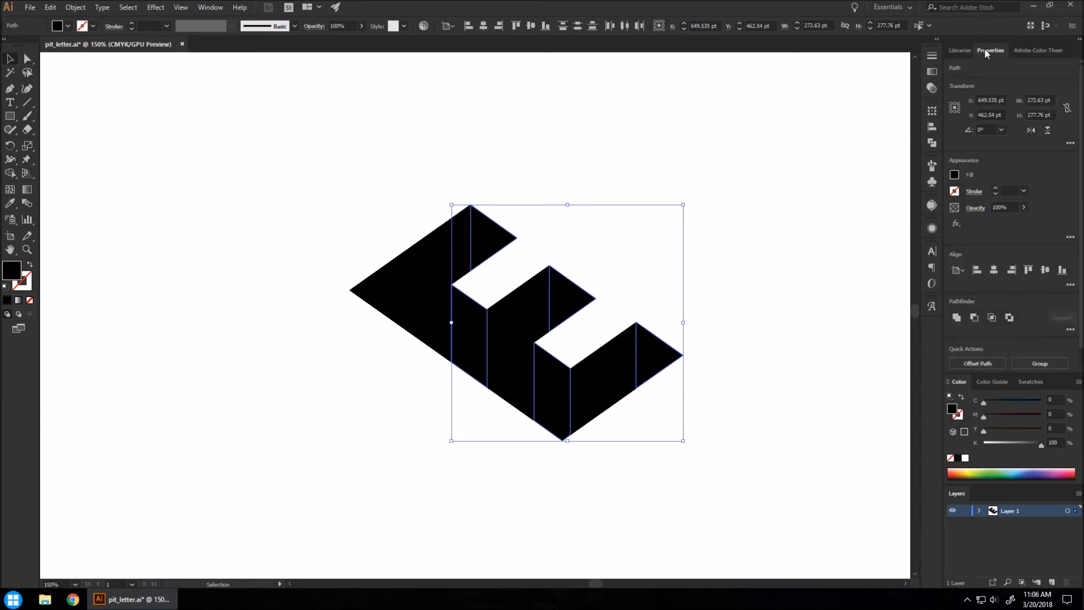
left_click(1031, 51)
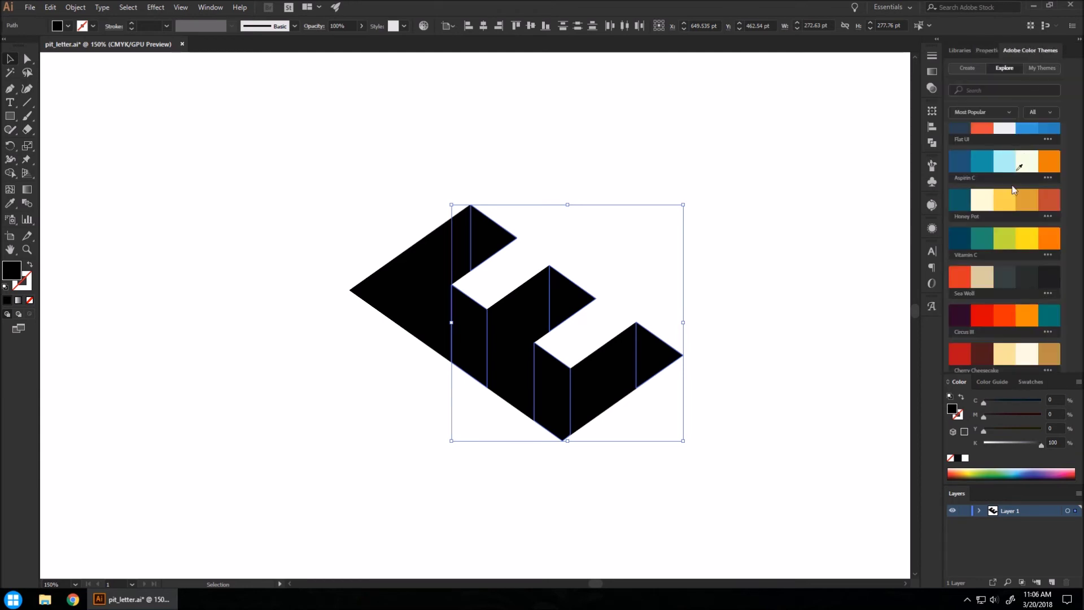
left_click(1048, 255)
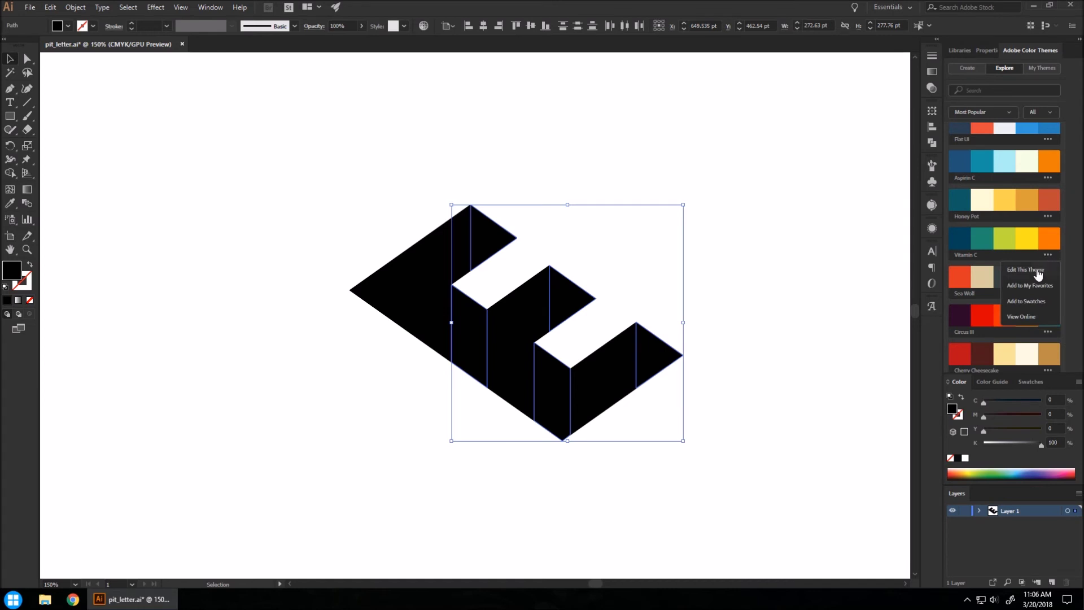
left_click(990, 51)
left_click(954, 175)
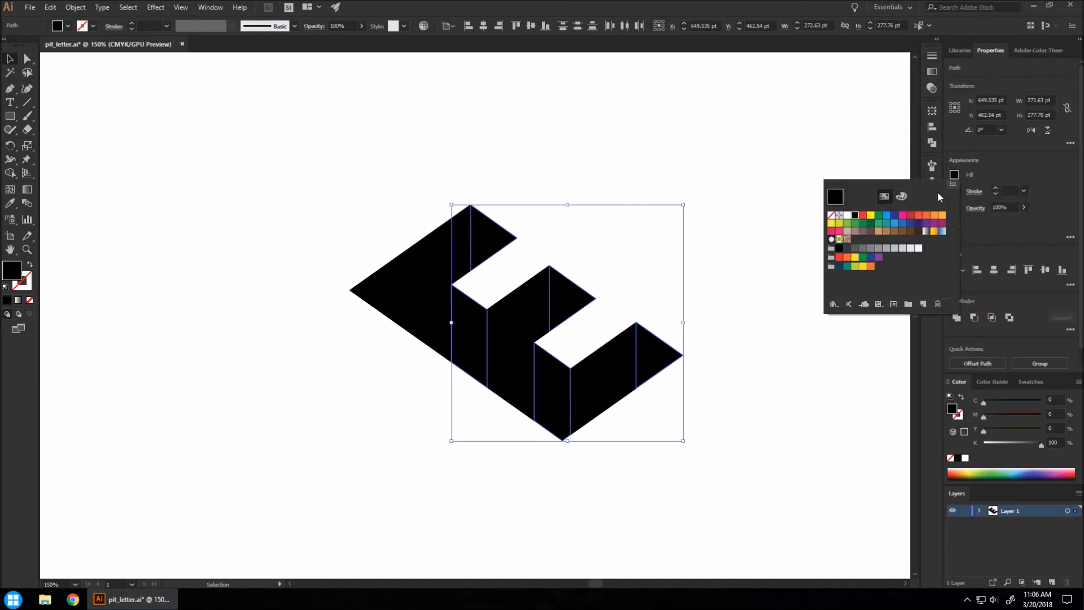
left_click(855, 267)
Fill the three remaining black faces teal (C=82.62 M=24.31 Y=65.55 K=6.87), then deselect
key("Escape")
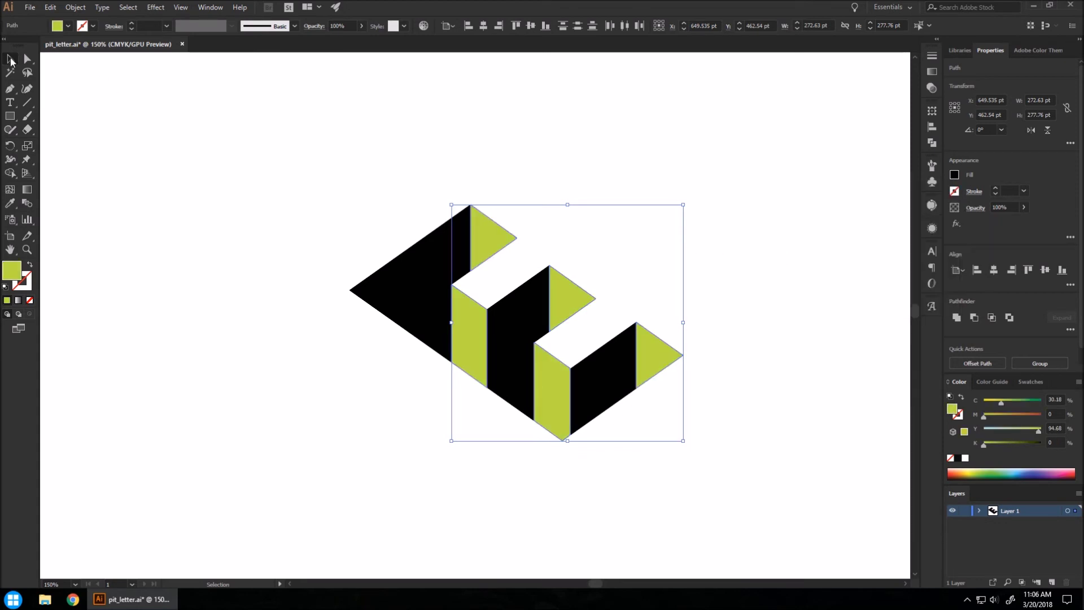
left_click(201, 160)
left_click(416, 286)
left_click(539, 316, "shift")
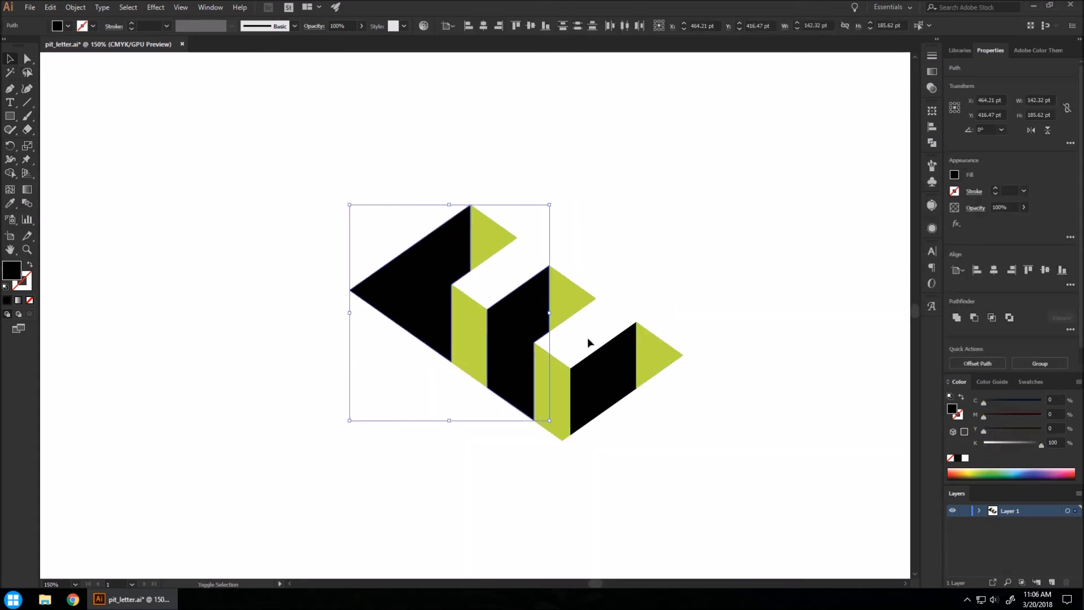
left_click(620, 370, "shift")
left_click(954, 174)
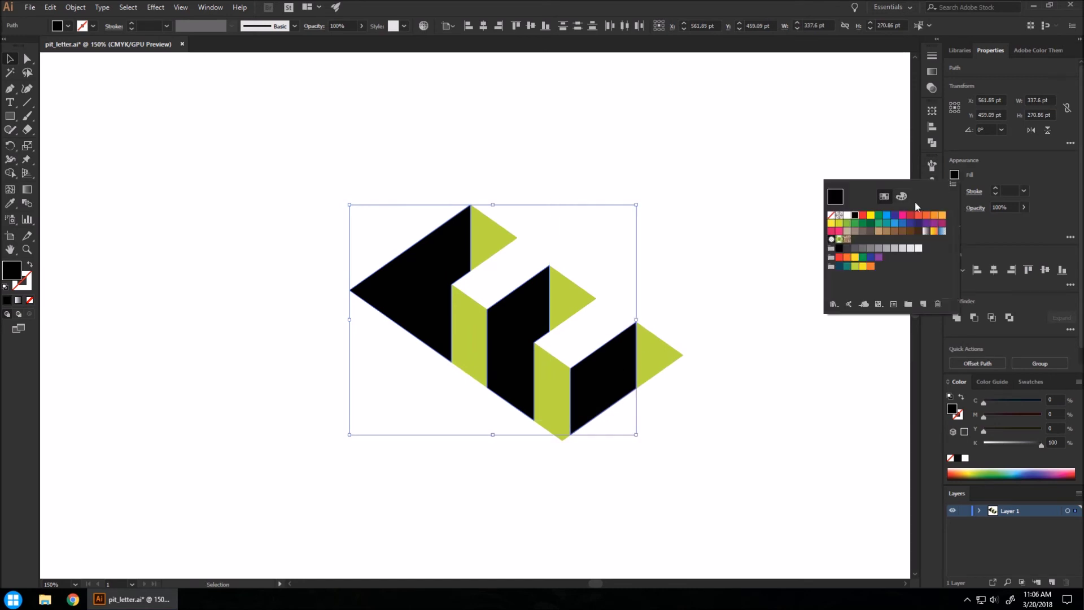
left_click(847, 266)
key("Escape")
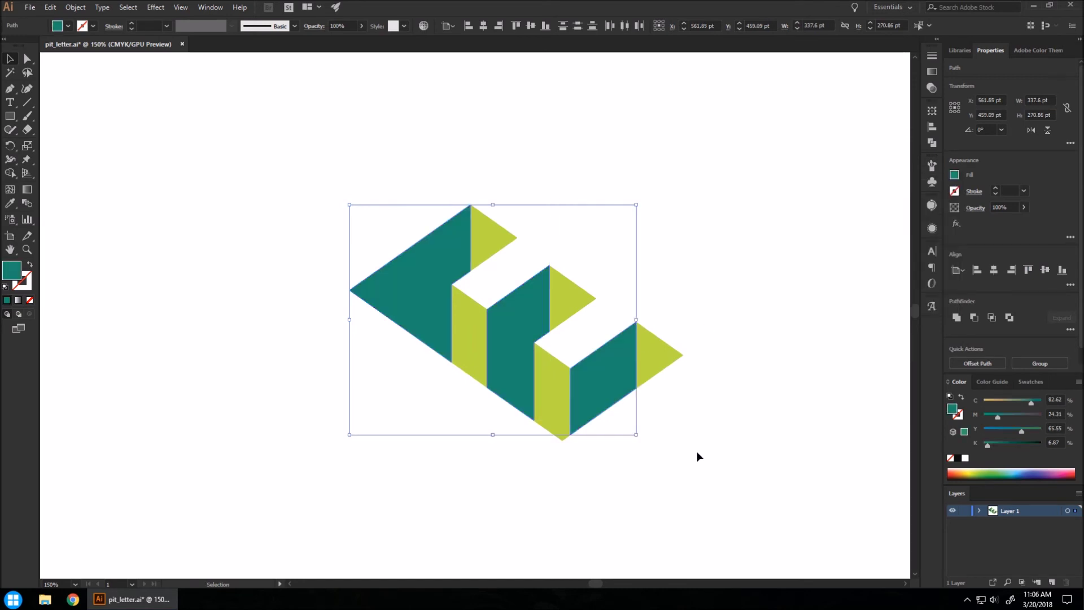
left_click(697, 452)
scroll(334, 117, "down", 1)
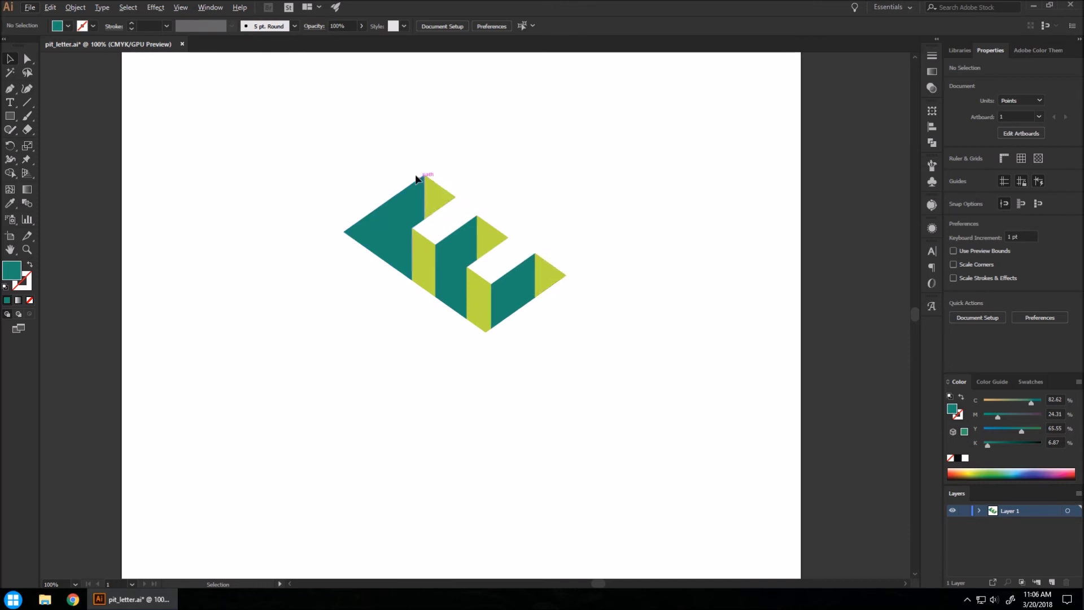
Select every piece of the teal-and-lime E and drop a duplicate directly below the original
left_click_drag(327, 149, 608, 360)
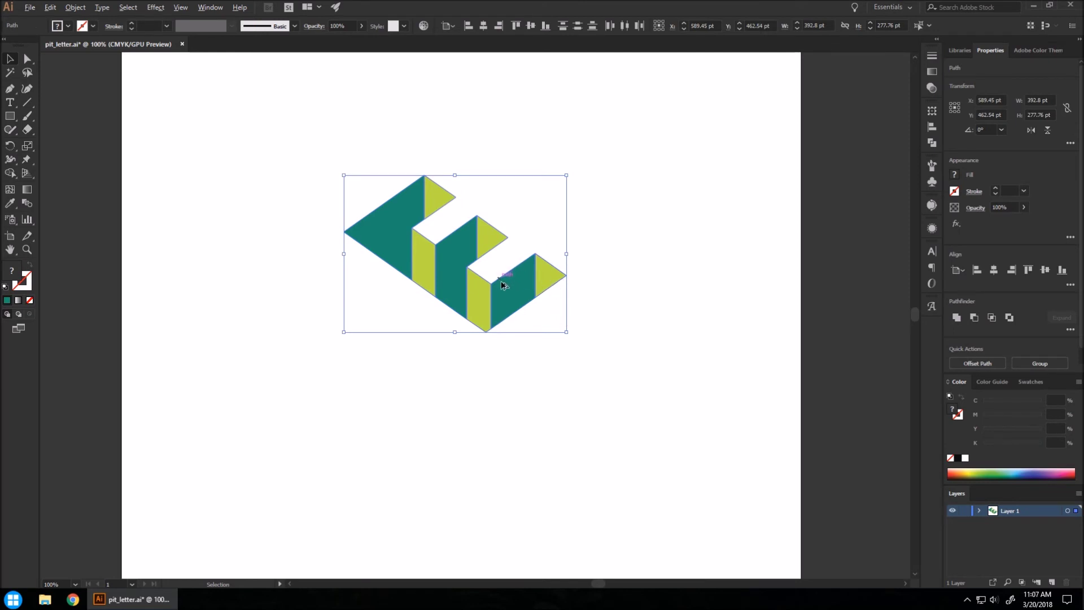
left_click_drag(504, 287, 518, 464)
left_click(616, 230)
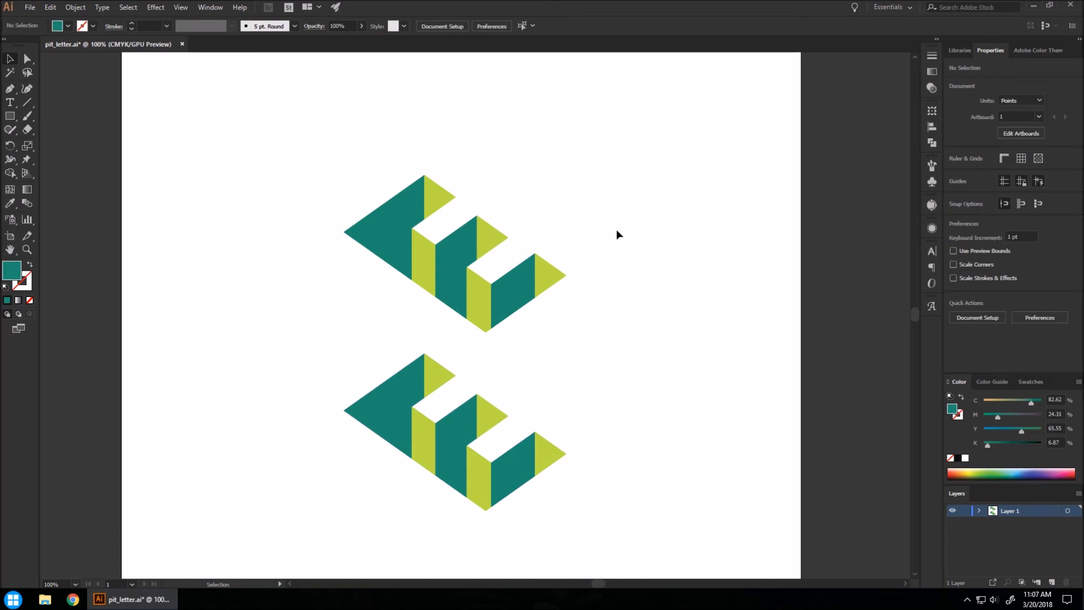
scroll(615, 230, "down", 1)
scroll(458, 357, "up", 1)
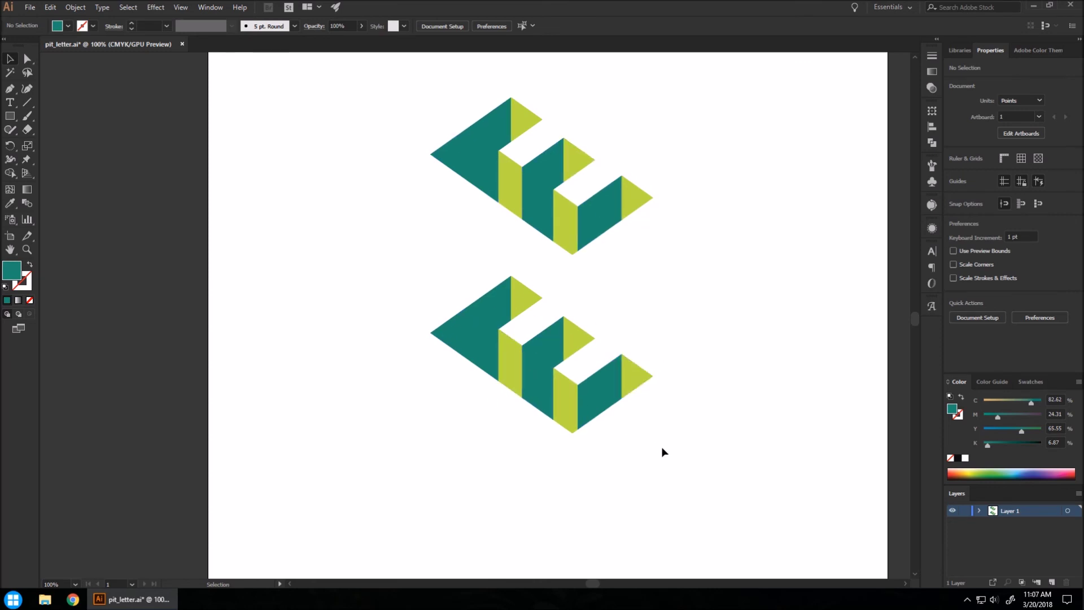
left_click(638, 382)
Select all pieces of the lower E and move it slightly further down
left_click(599, 400, "shift")
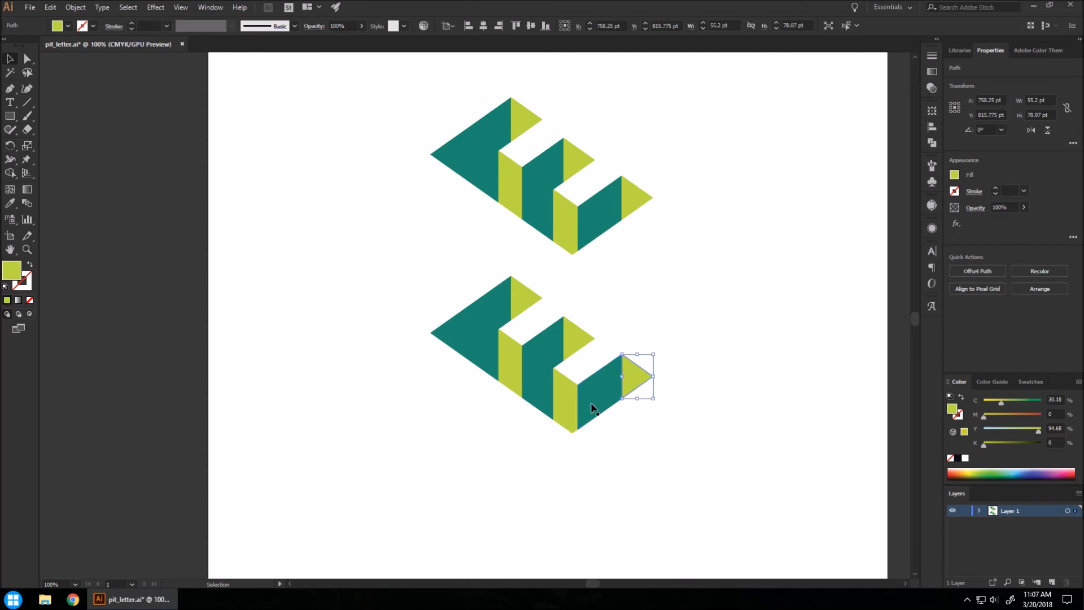
left_click(571, 402, "shift")
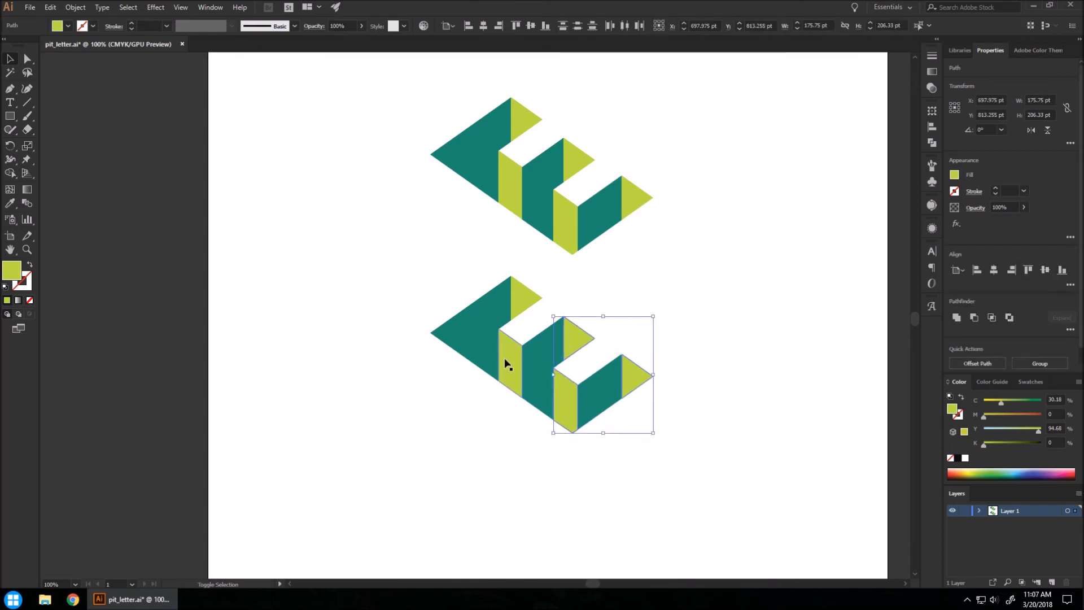
left_click(672, 429)
left_click_drag(700, 449, 399, 283)
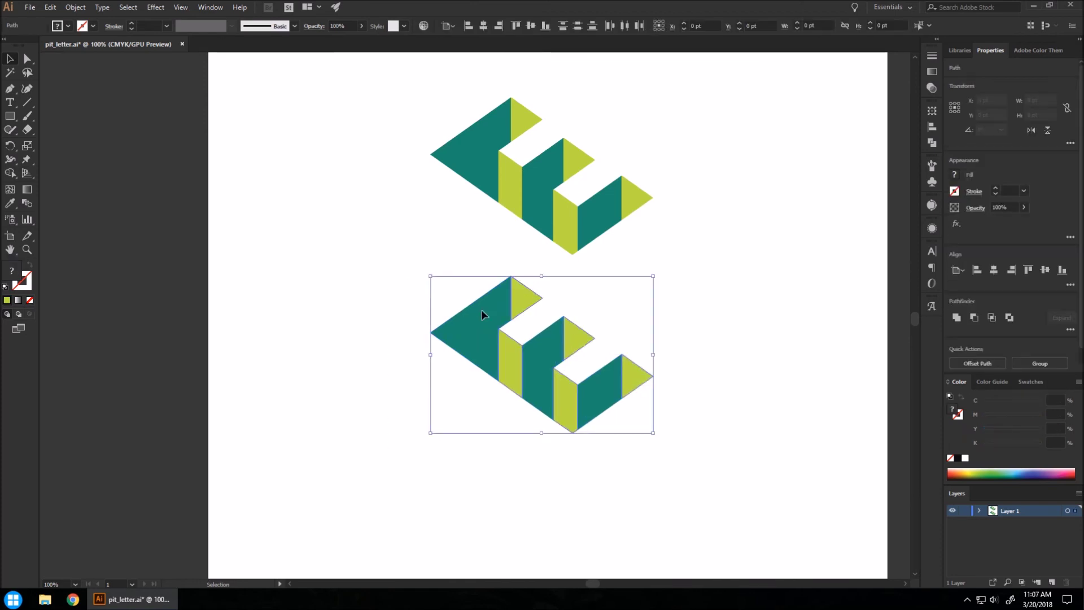
left_click_drag(517, 311, 518, 342)
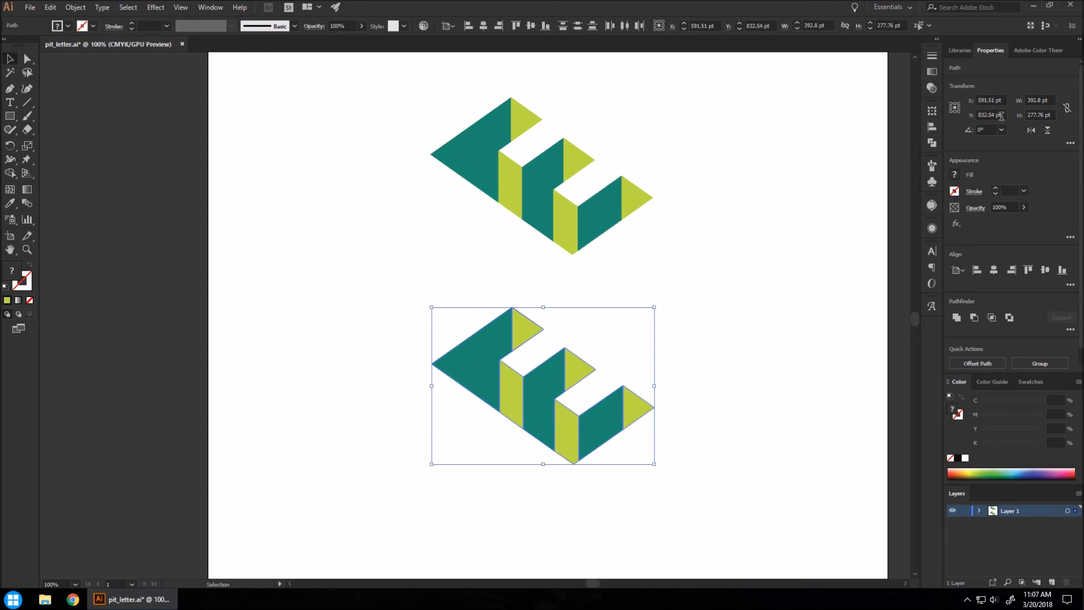
Fill the lower E with the white-to-black gradient and set its angle to -90°
left_click(955, 176)
left_click(926, 231)
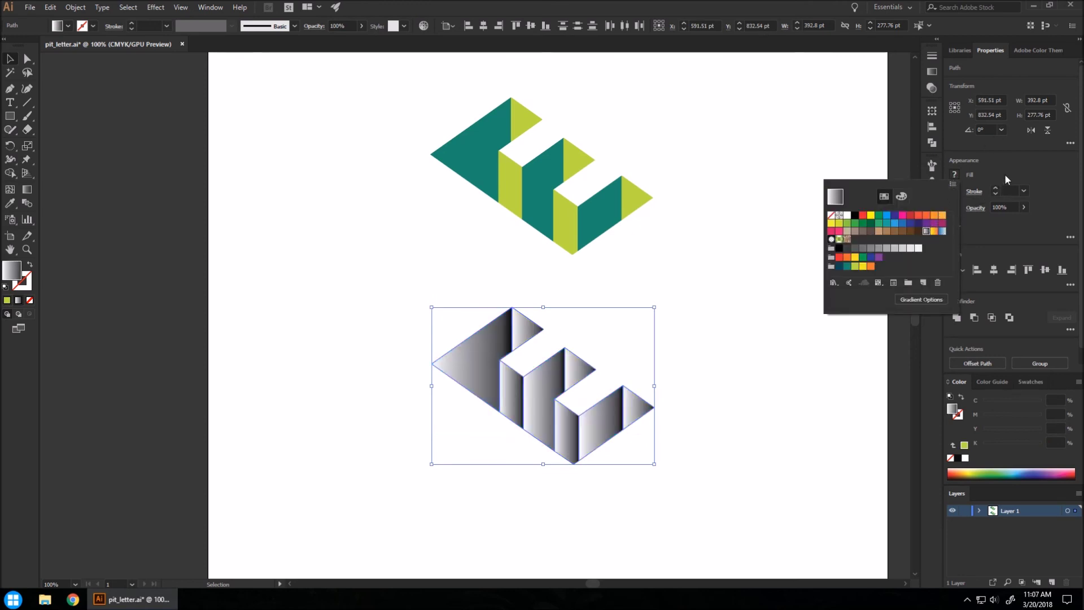
left_click(1009, 175)
left_click(931, 72)
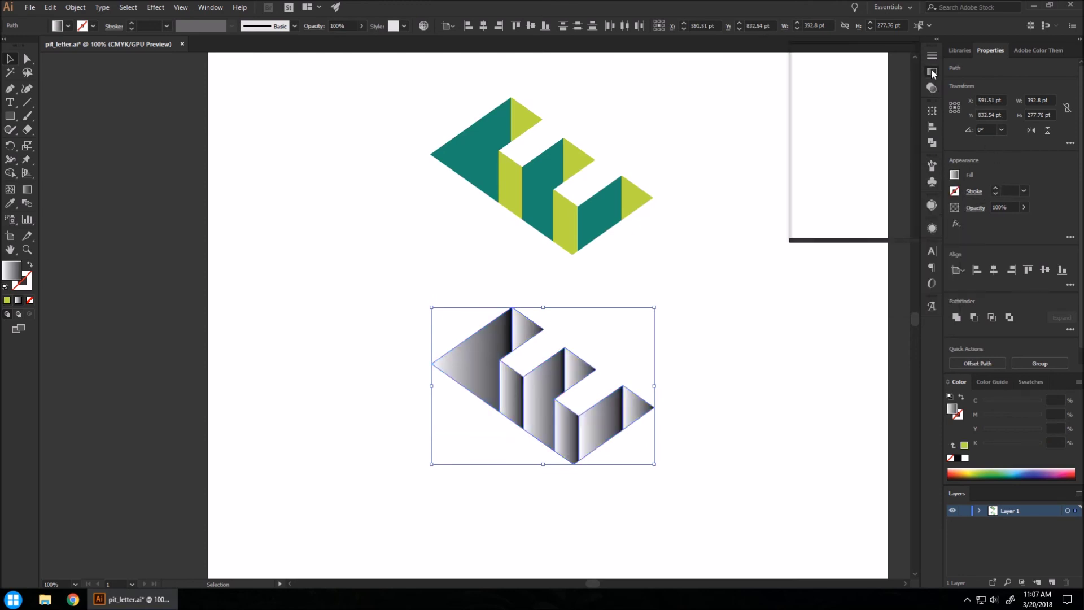
left_click(874, 97)
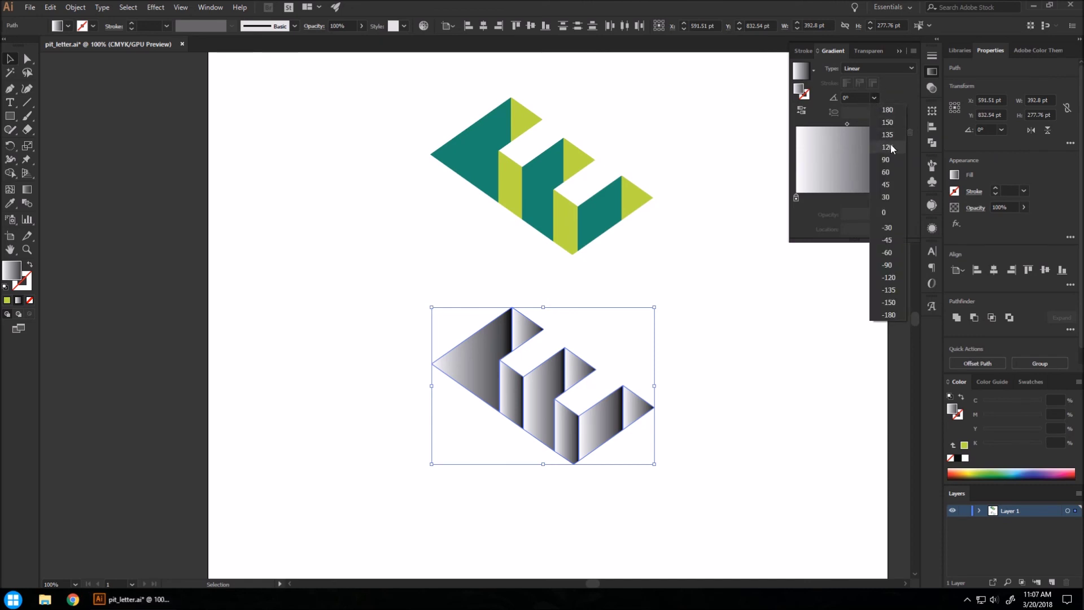
left_click(888, 264)
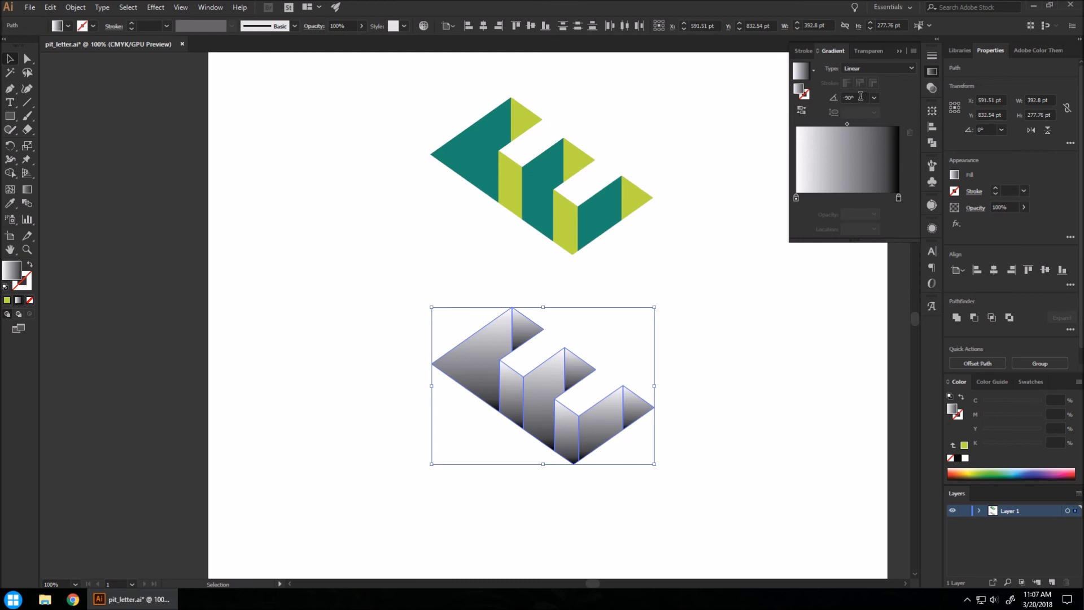
Color the gradient stops yellow-green on the left and teal on the right, then deselect
double_click(797, 198)
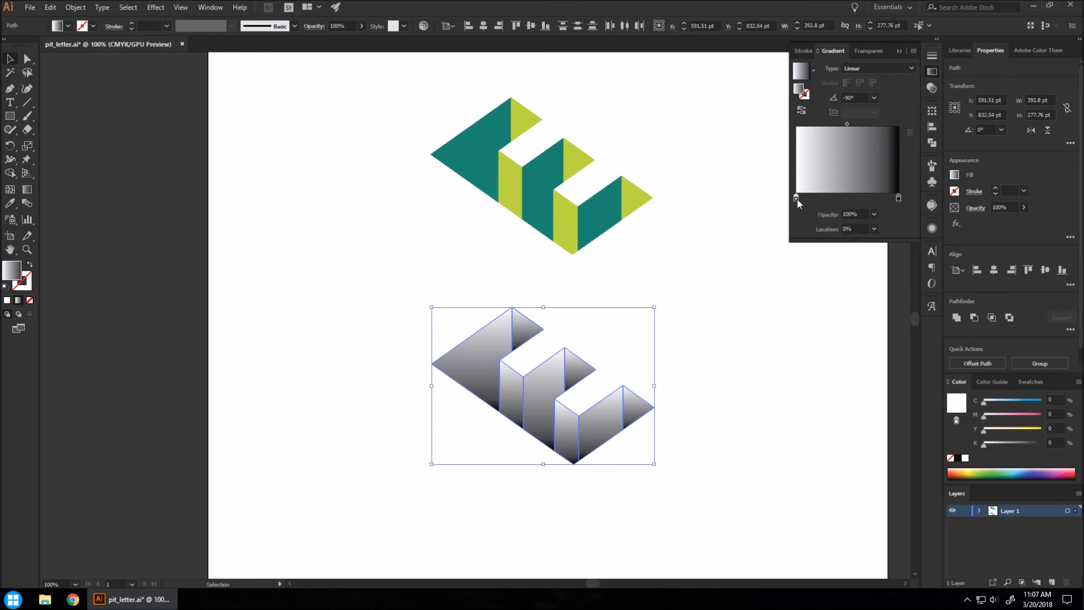
left_click(791, 276)
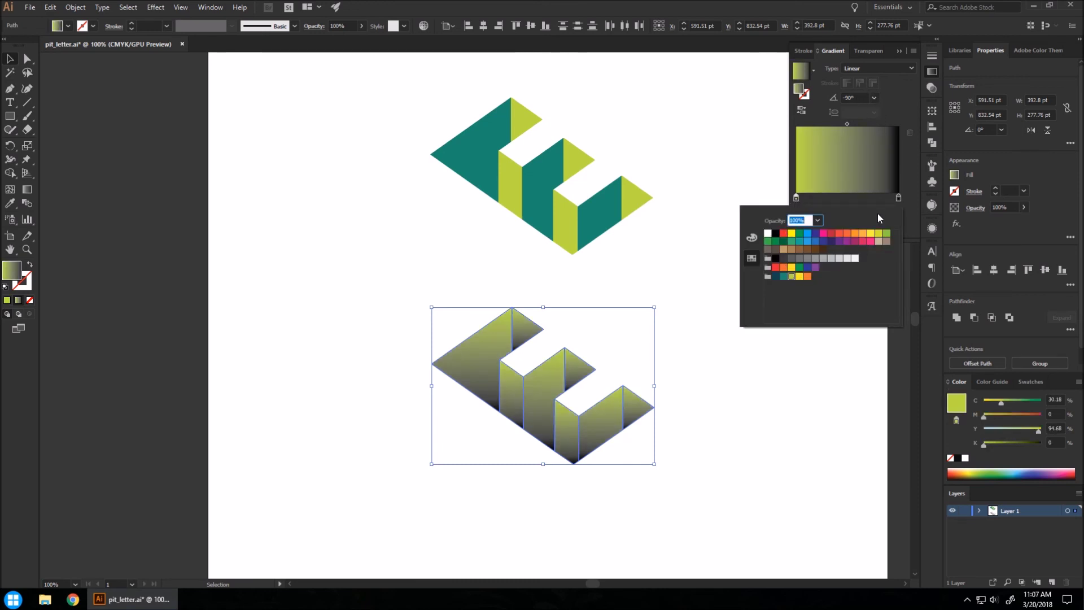
left_click(898, 197)
double_click(897, 198)
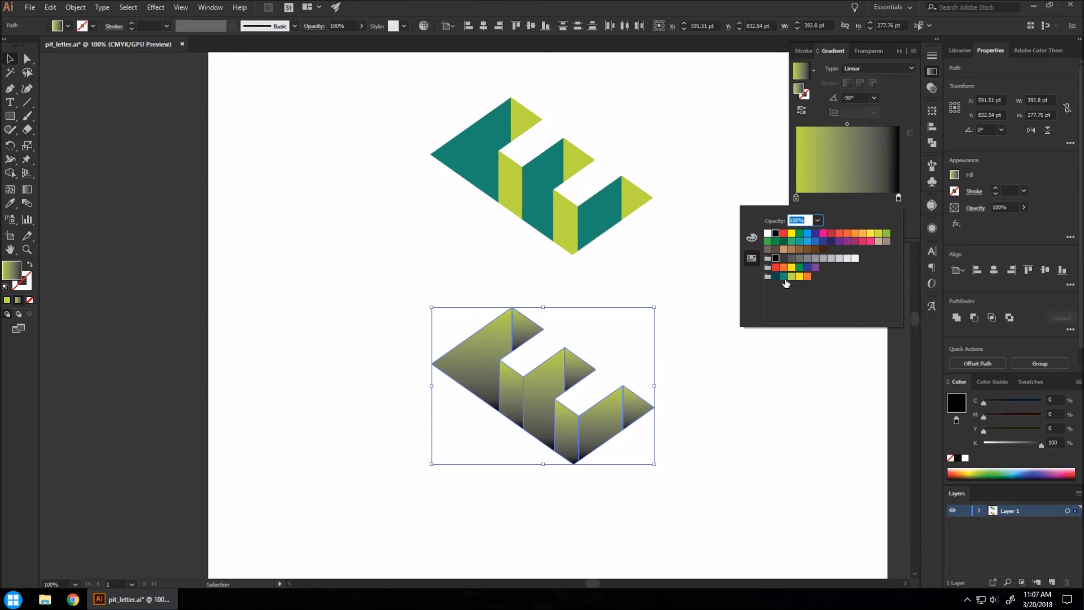
left_click(784, 277)
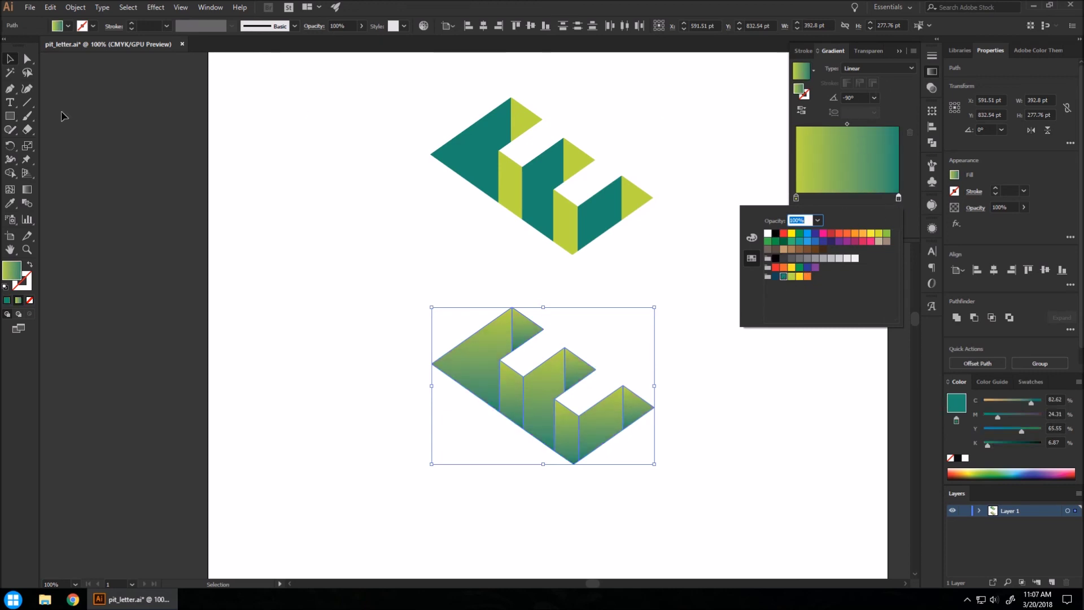
left_click(10, 59)
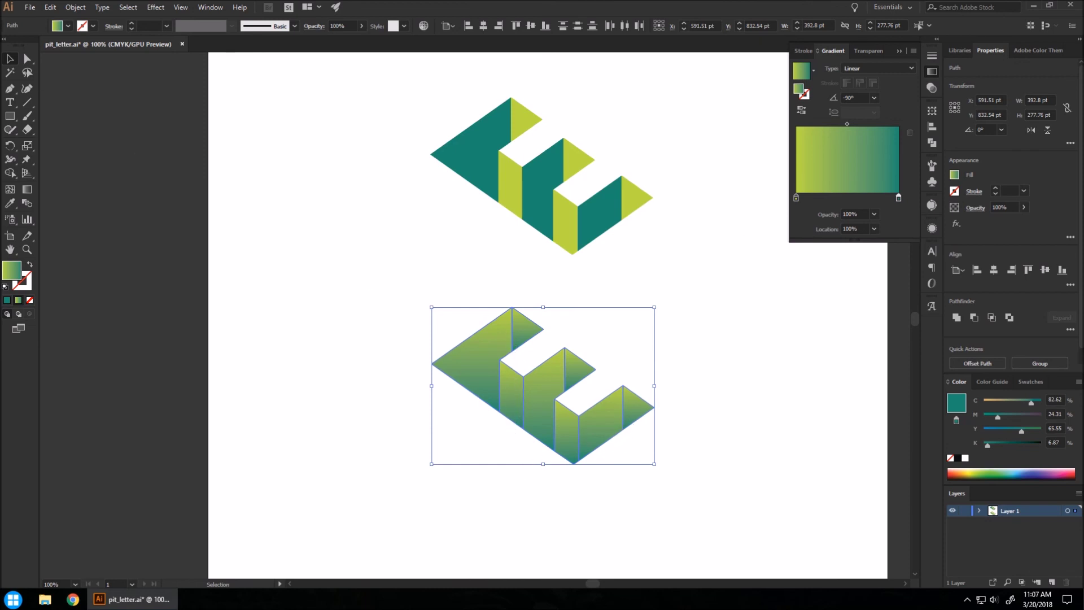
left_click(229, 259)
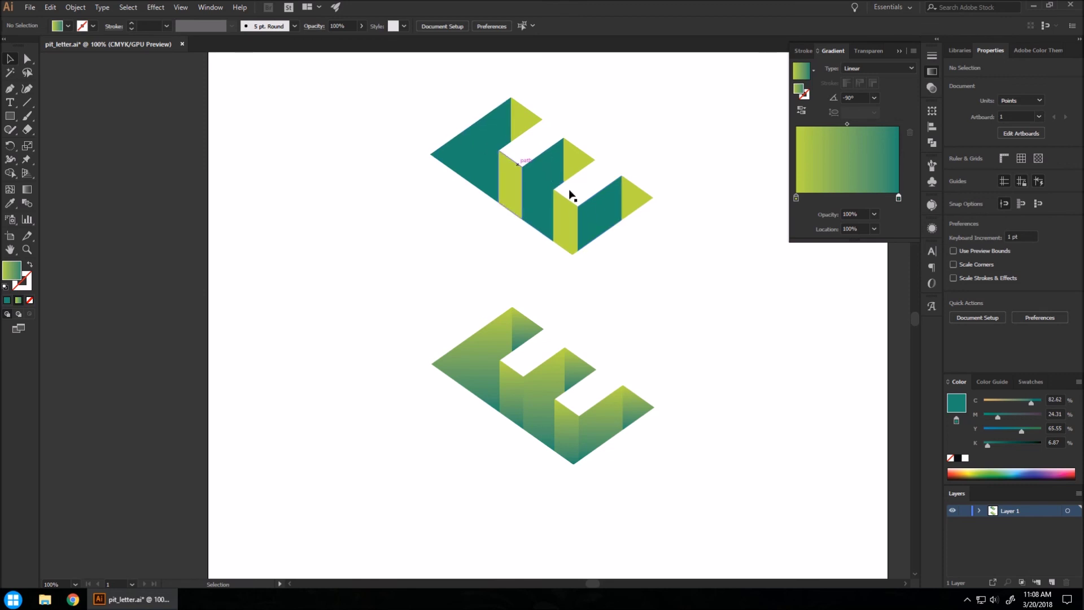
Select the lower E's three main faces and set their left gradient stop to teal
left_click(598, 422)
left_click(531, 391, "shift")
left_click(469, 356, "shift")
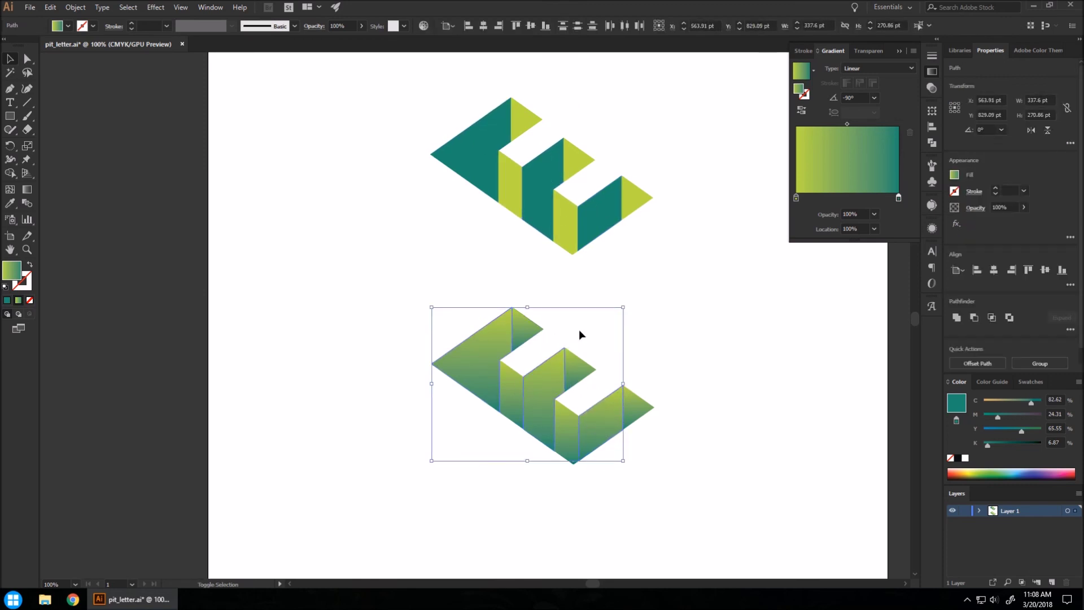
left_click(796, 198)
double_click(796, 197)
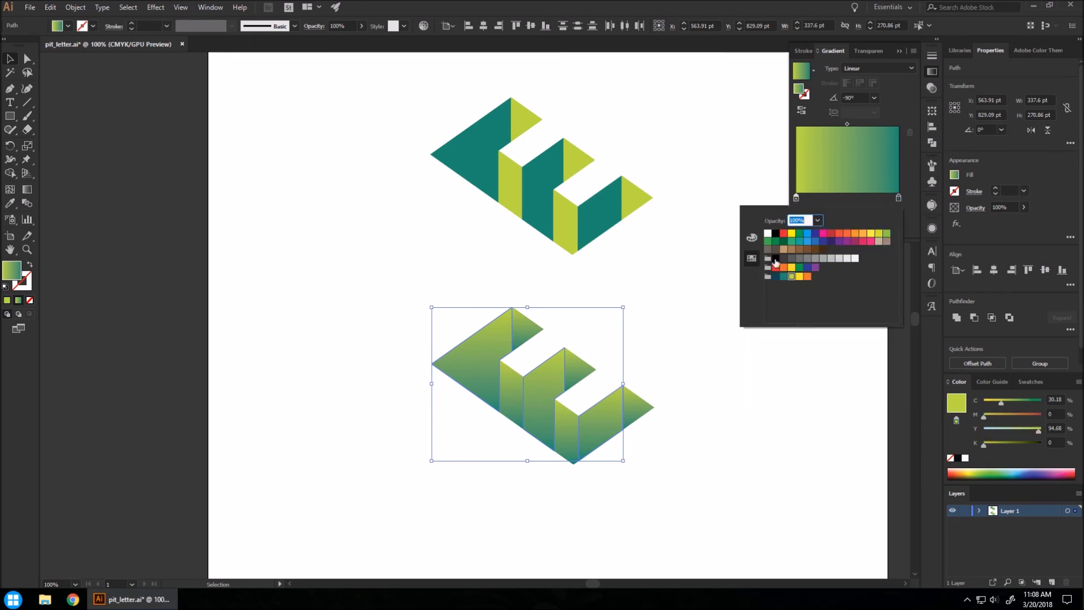
left_click(783, 277)
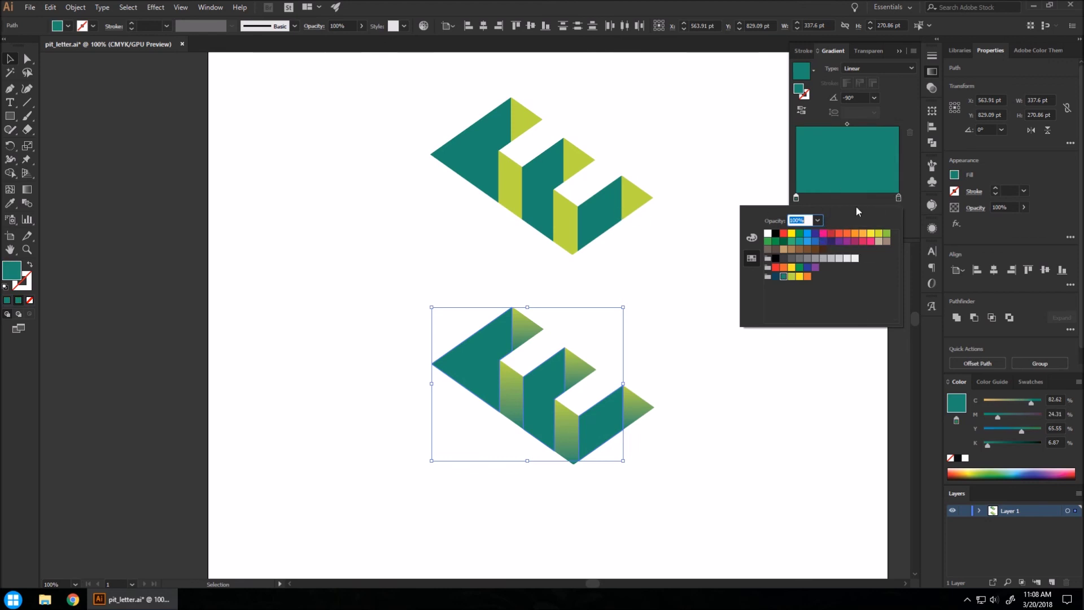
Set the right gradient stop to dark navy (C=96.78 M=66.1 Y=45.82 K=33.53) and deselect
left_click(898, 197)
double_click(899, 198)
left_click(776, 277)
key("Escape")
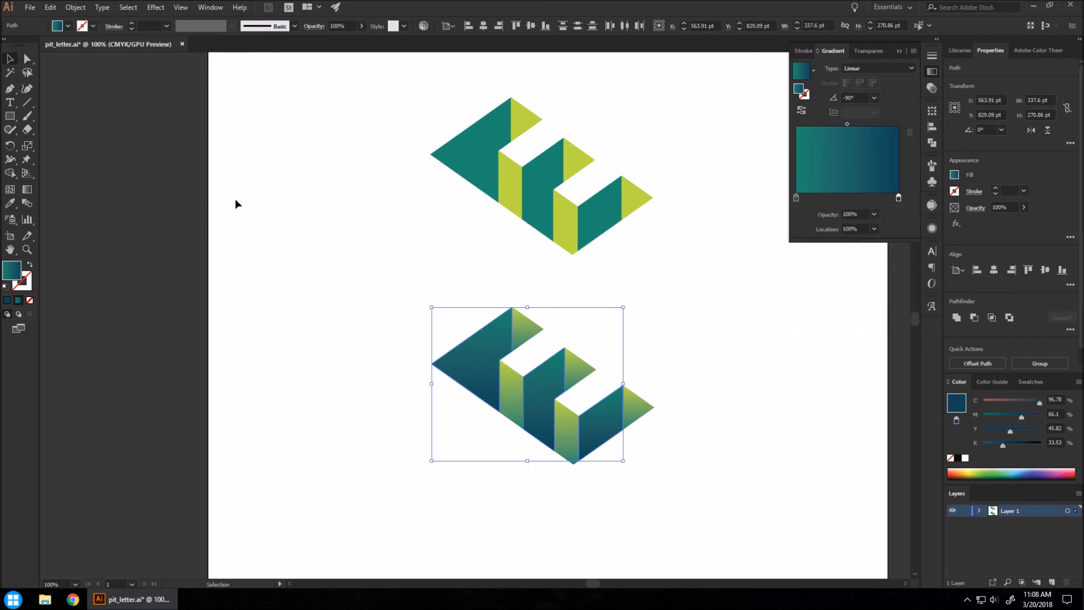
left_click(327, 261)
left_click(932, 69)
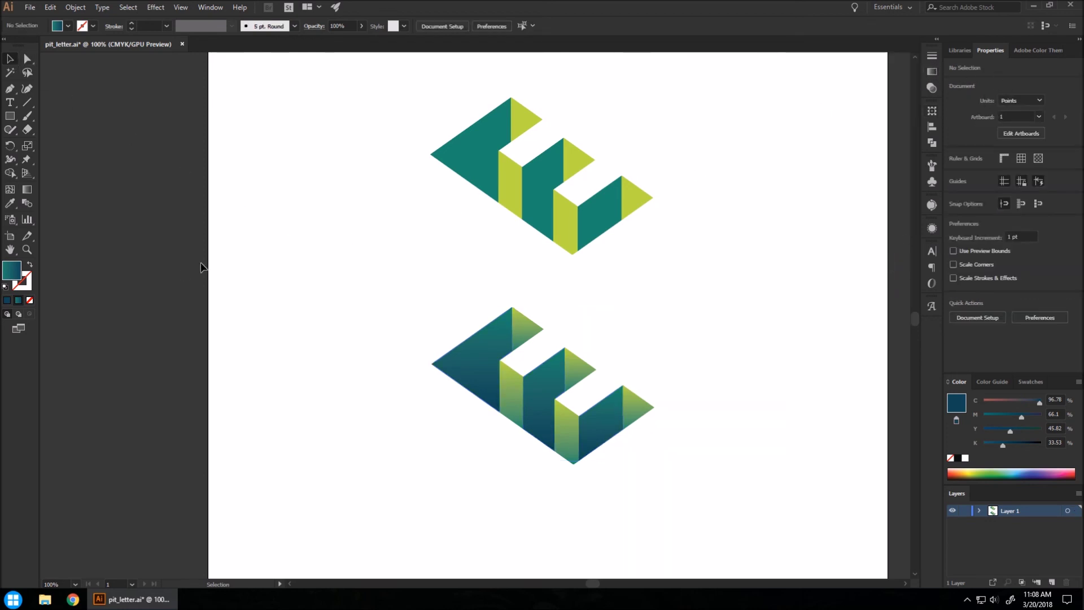
key("ctrl+minus")
key("ctrl+plus")
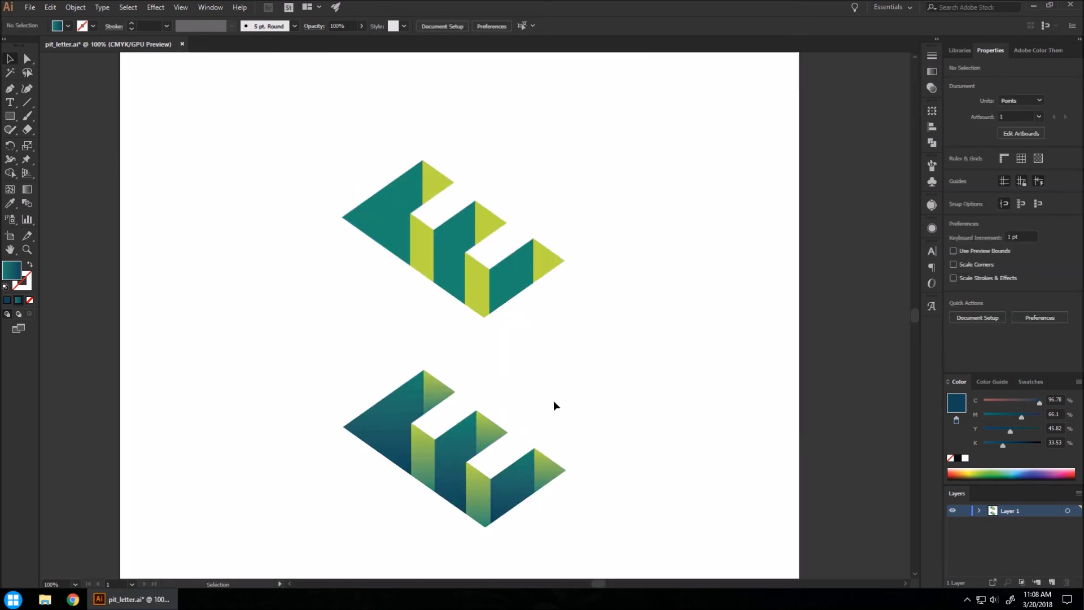